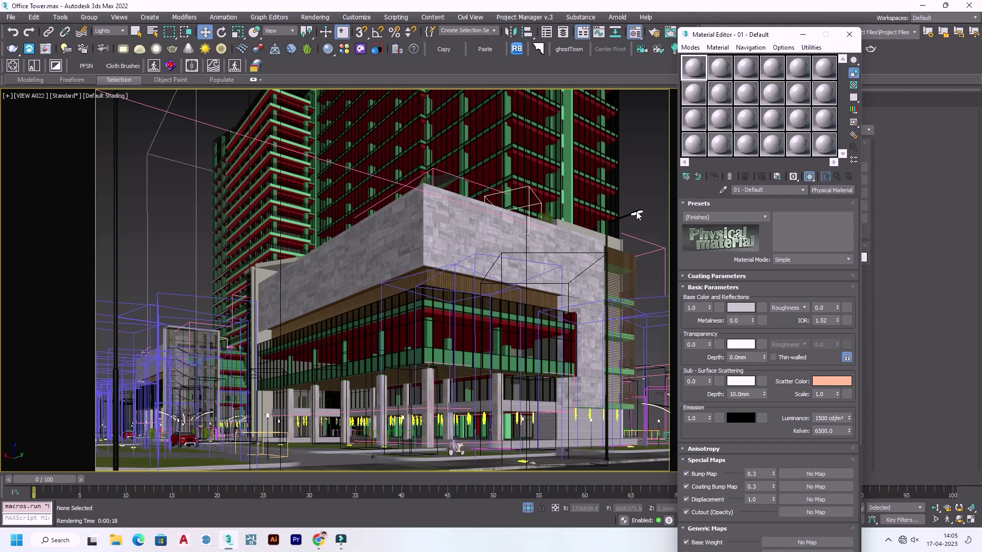
Close the Compact Material Editor to reveal the Office Tower scene and Create panel
{"action": "left_click", "coordinate": [465, 224]}
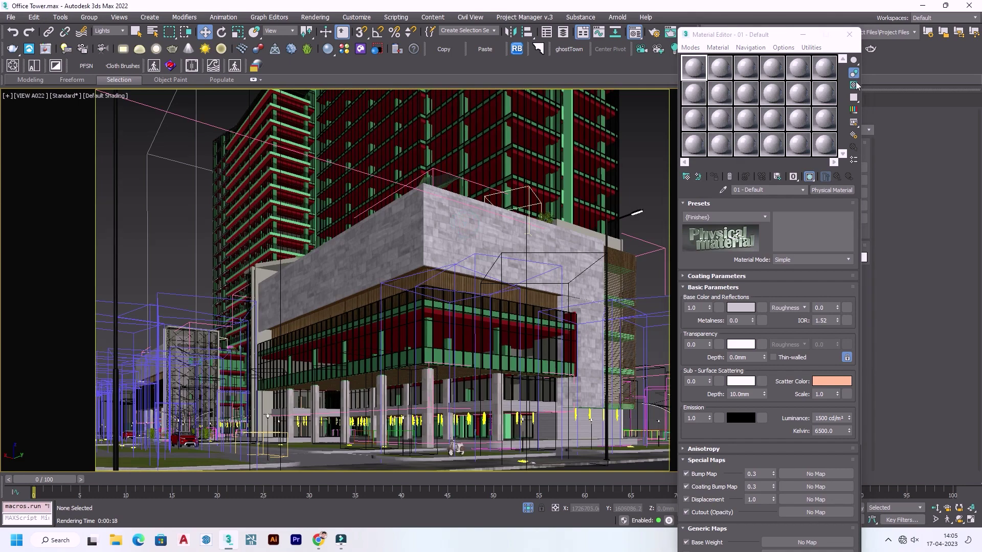
{"action": "left_click", "coordinate": [848, 34]}
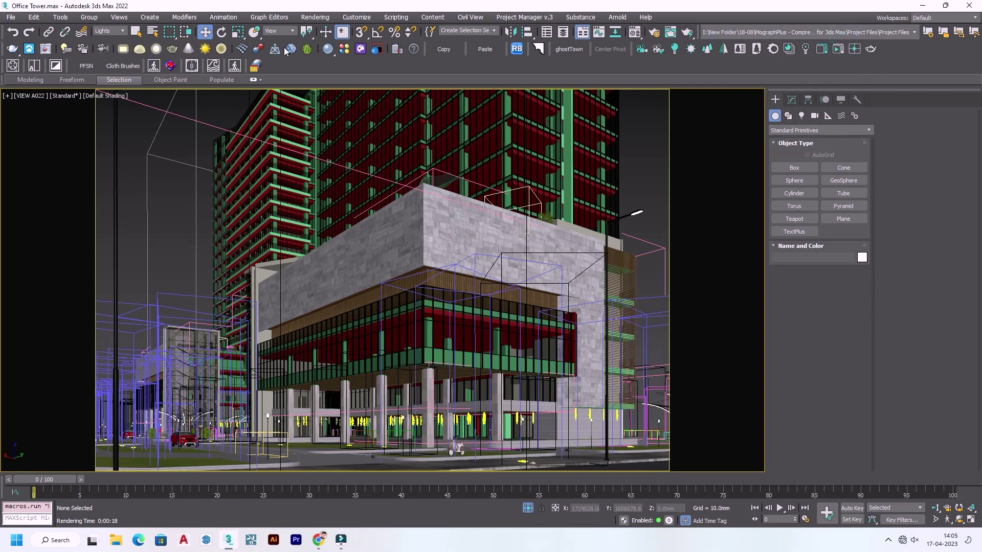
Set the selection filter to All and view the scene through camera VIEW A020
{"action": "left_click", "coordinate": [108, 31]}
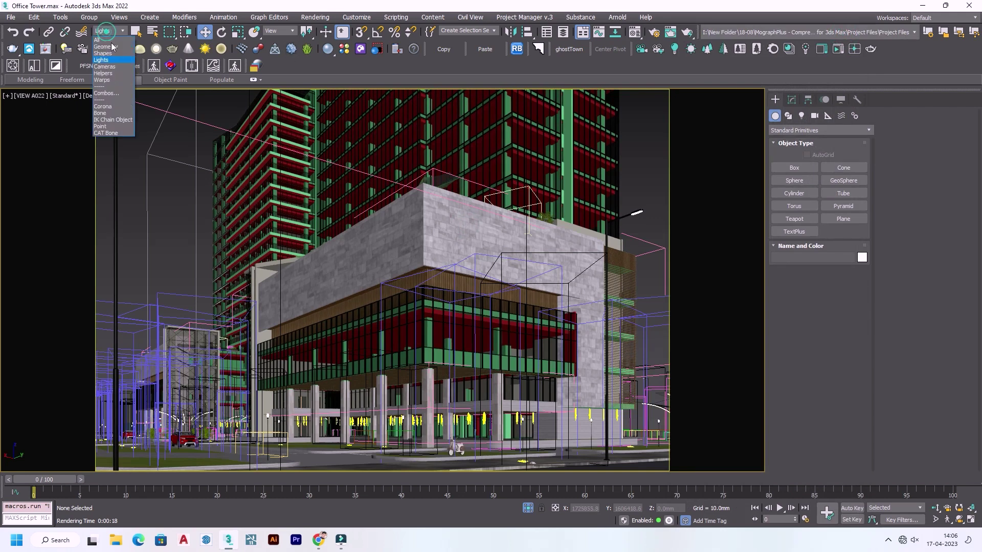
{"action": "left_click", "coordinate": [479, 242]}
{"action": "key", "text": "p"}
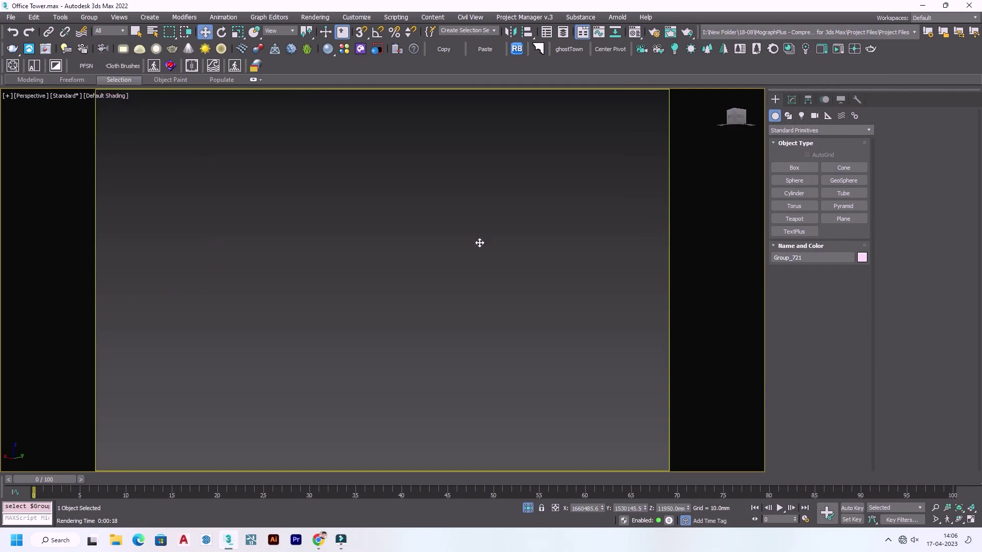
{"action": "key", "text": "c"}
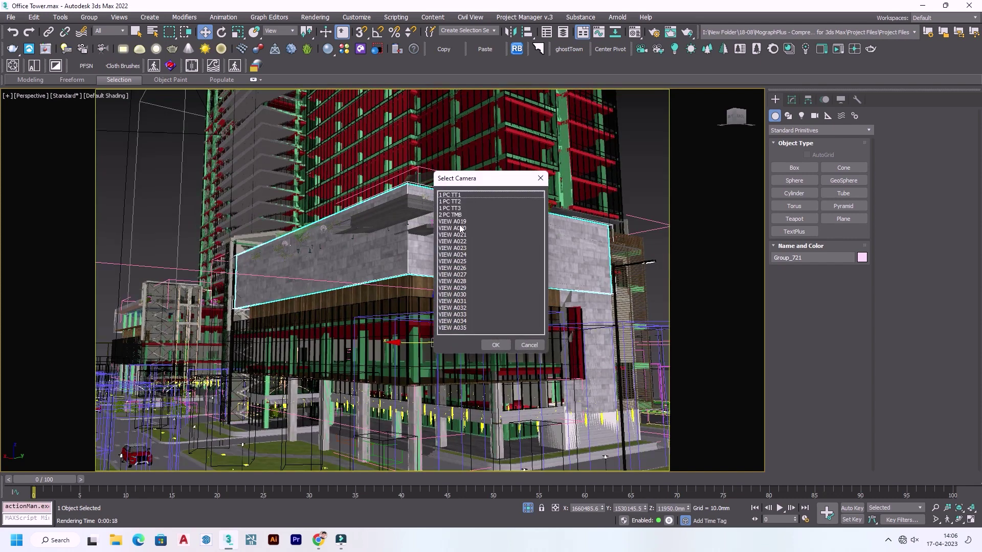
{"action": "double_click", "coordinate": [459, 228]}
Switch to camera VIEW A021, then return to the VIEW A022 camera view
{"action": "key", "text": "c"}
{"action": "left_click", "coordinate": [456, 235]}
{"action": "double_click", "coordinate": [457, 234]}
{"action": "key", "text": "c"}
{"action": "double_click", "coordinate": [454, 241]}
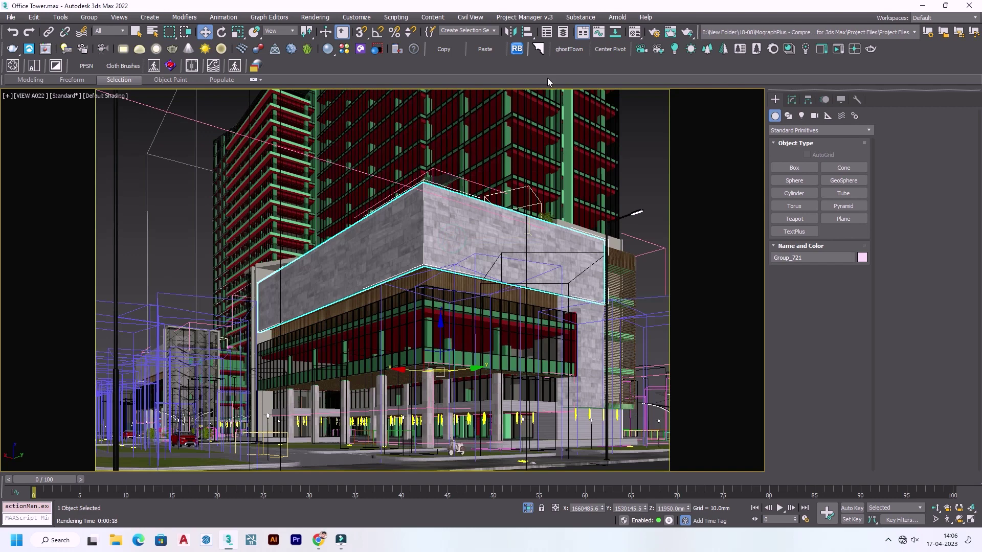
{"action": "left_click", "coordinate": [315, 17]}
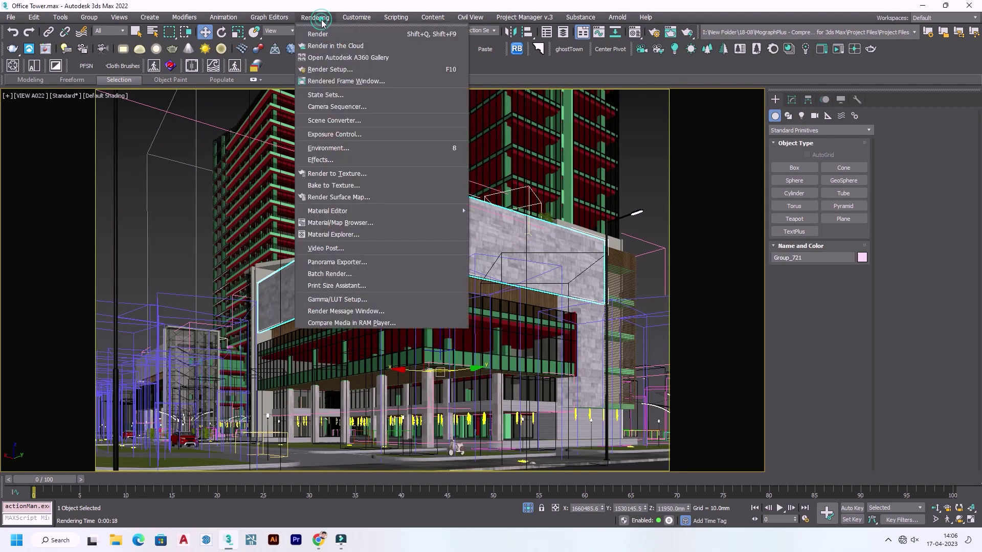
Assign a ColorCorrection map as the Environment Map and bring up the Material Editor
{"action": "left_click", "coordinate": [353, 149]}
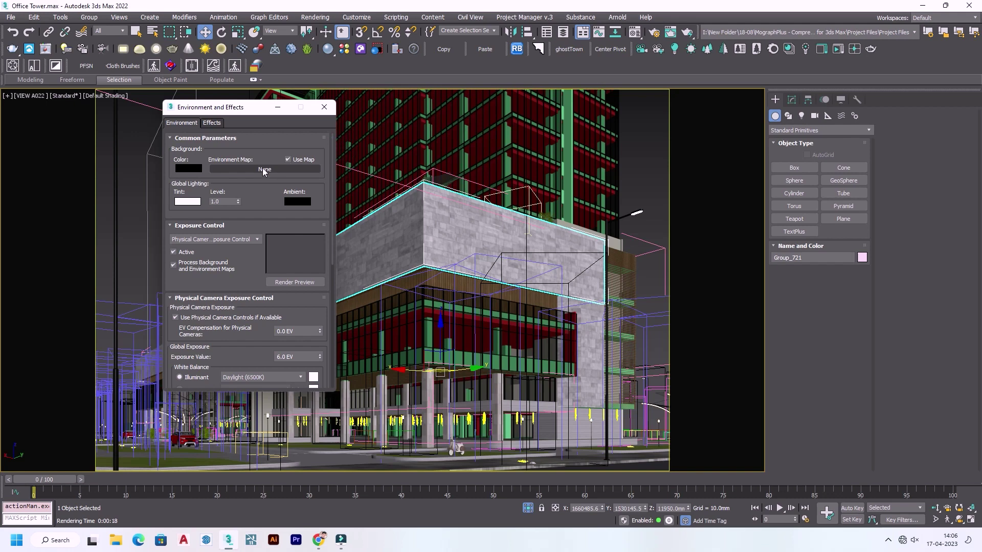
{"action": "left_click", "coordinate": [262, 168]}
{"action": "scroll", "coordinate": [473, 166], "scroll_direction": "down", "scroll_amount": 3}
{"action": "scroll", "coordinate": [460, 163], "scroll_direction": "down", "scroll_amount": 3}
{"action": "scroll", "coordinate": [453, 158], "scroll_direction": "up", "scroll_amount": 5}
{"action": "scroll", "coordinate": [419, 123], "scroll_direction": "up", "scroll_amount": 5}
{"action": "left_click", "coordinate": [368, 156]}
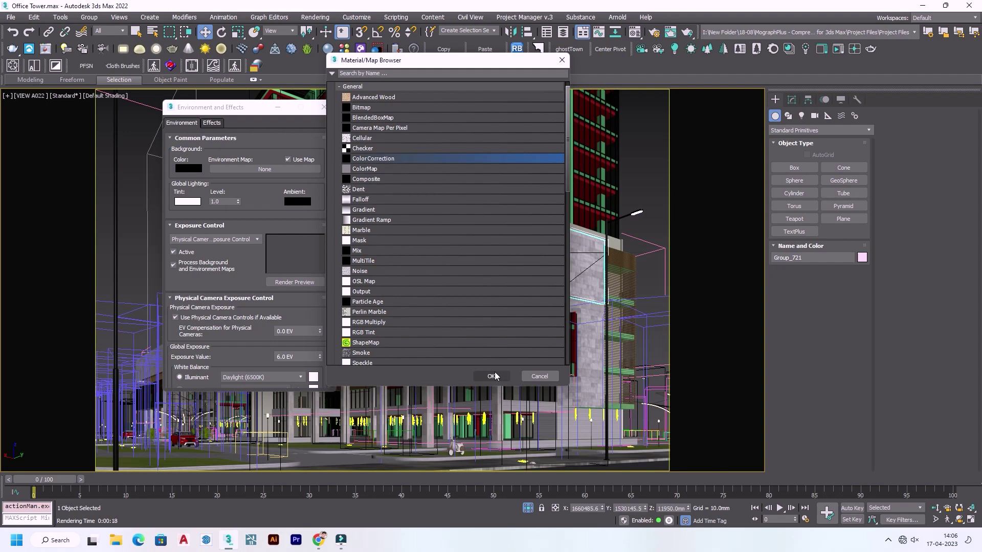
{"action": "left_click", "coordinate": [492, 377]}
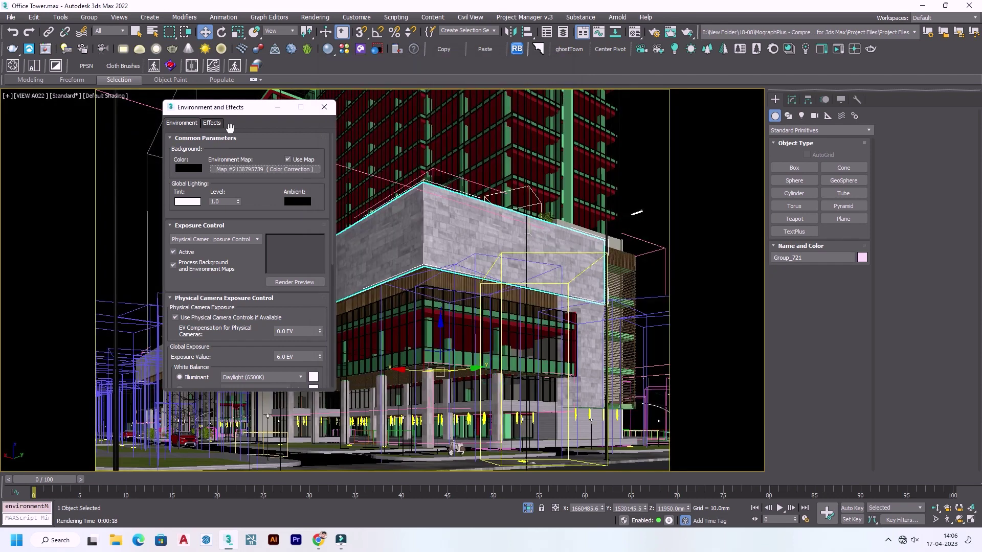
{"action": "left_click", "coordinate": [654, 33]}
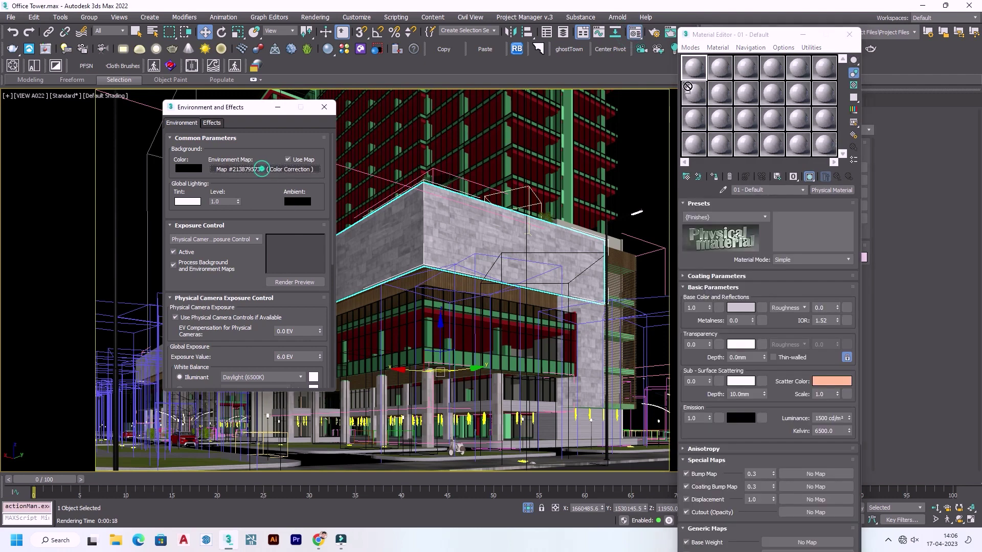
Instance the environment Color Correction map into the first sample slot and pick CoronaBitmap as its input
{"action": "left_click_drag", "start_coordinate": [262, 169], "coordinate": [693, 68]}
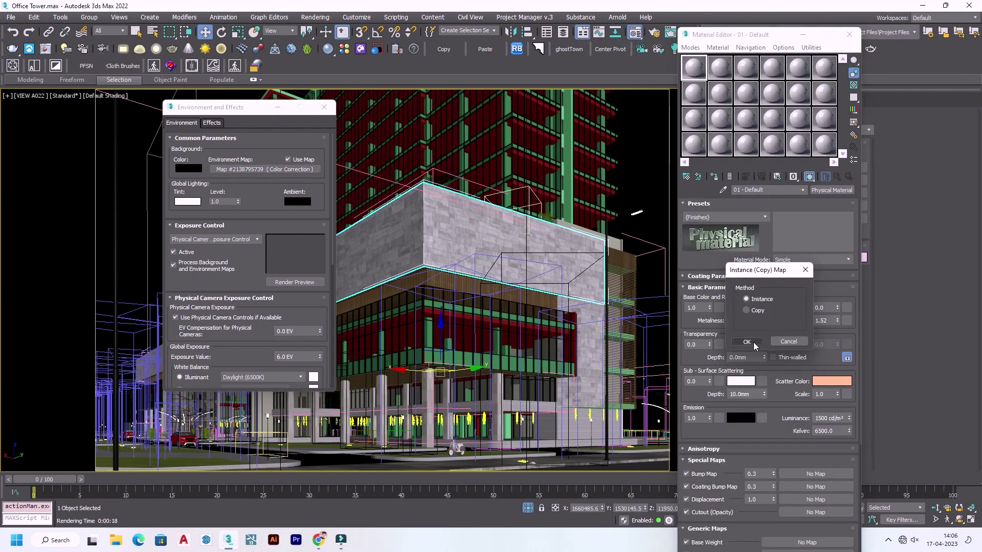
{"action": "left_click", "coordinate": [752, 344]}
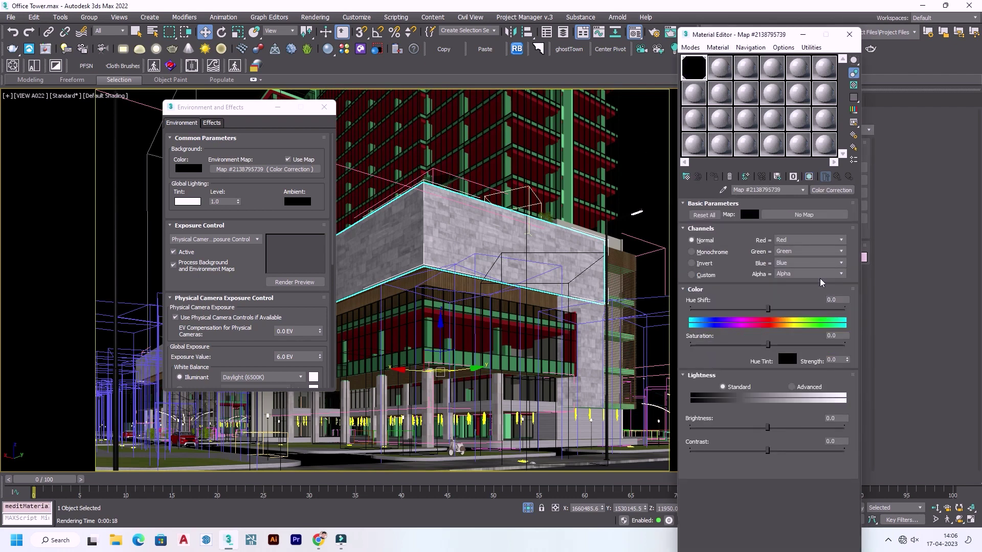
{"action": "left_click", "coordinate": [806, 215]}
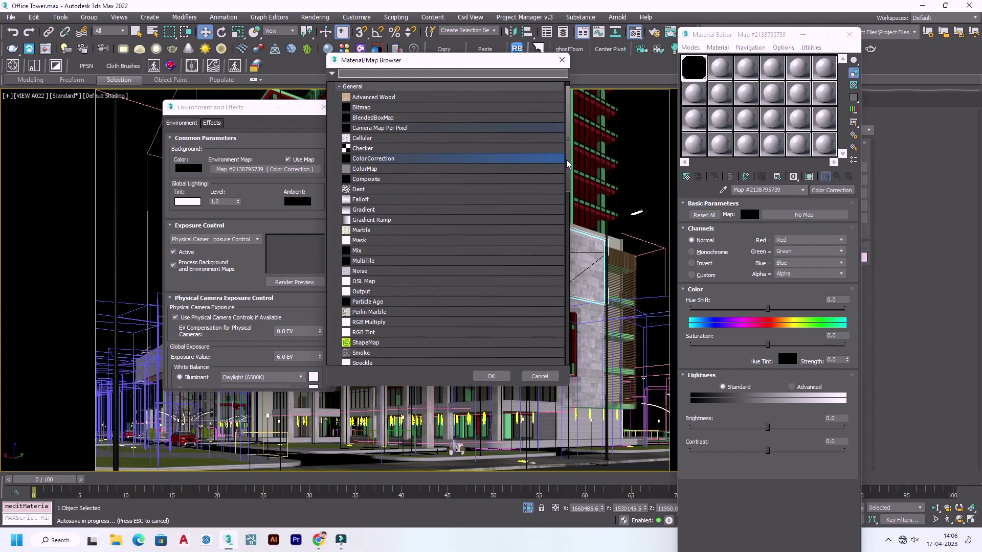
{"action": "scroll", "coordinate": [415, 271], "scroll_direction": "down", "scroll_amount": 4}
{"action": "scroll", "coordinate": [415, 274], "scroll_direction": "down", "scroll_amount": 3}
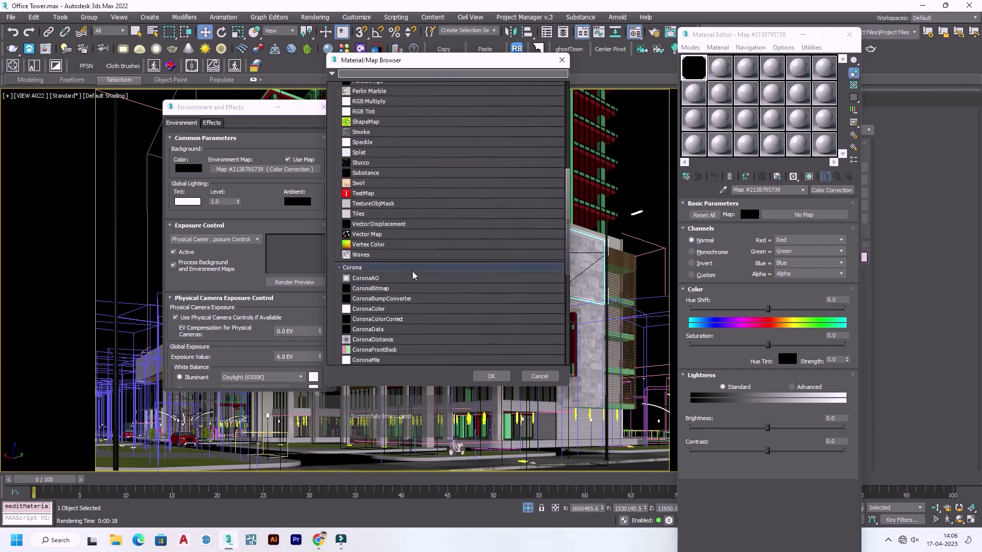
{"action": "left_click", "coordinate": [389, 289]}
Load dreifaltigkeitsberg_4k.exr from the HDRI folder into the CoronaBitmap and preview the panorama
{"action": "left_click", "coordinate": [491, 375]}
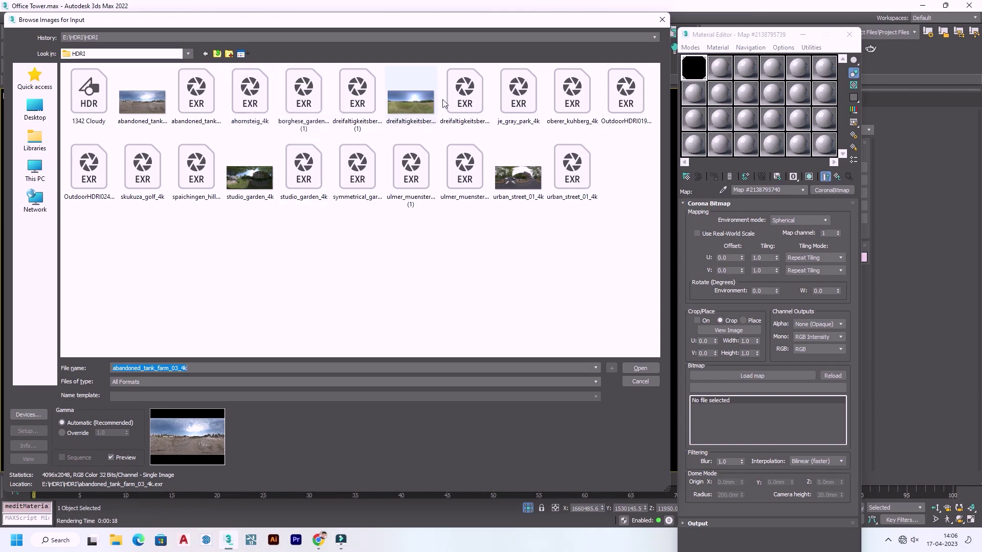
{"action": "left_click", "coordinate": [217, 54]}
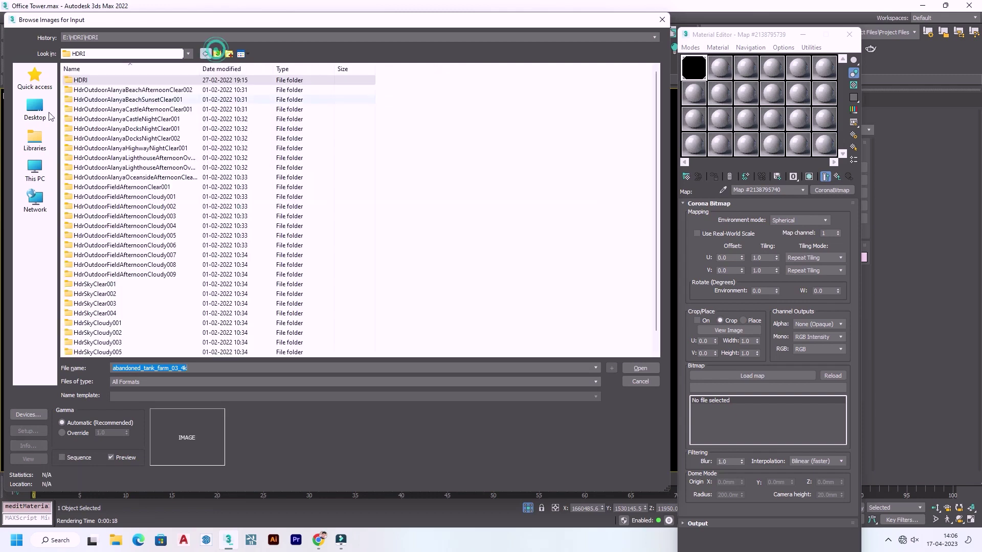
{"action": "left_click", "coordinate": [127, 85]}
{"action": "double_click", "coordinate": [127, 82]}
{"action": "left_click", "coordinate": [457, 86]}
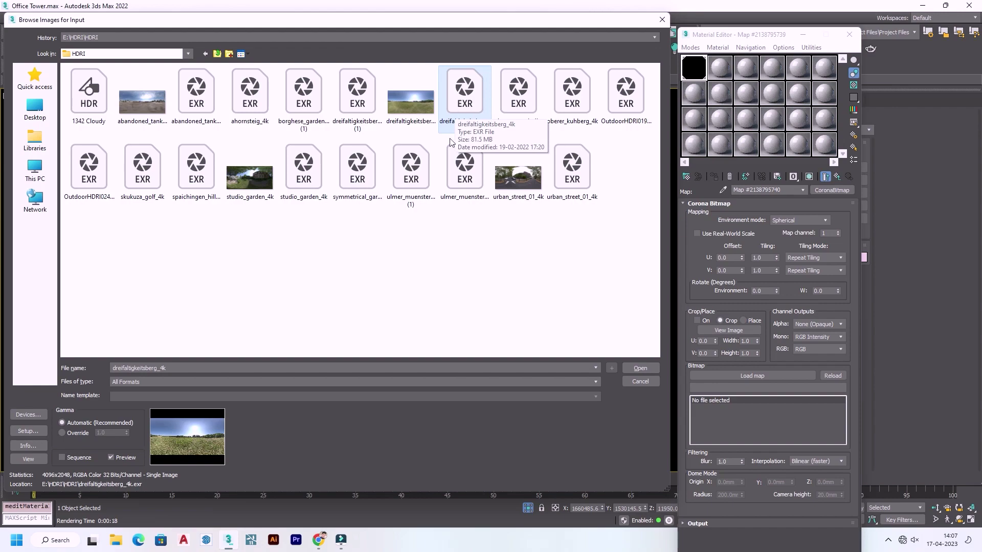
{"action": "left_click", "coordinate": [639, 368]}
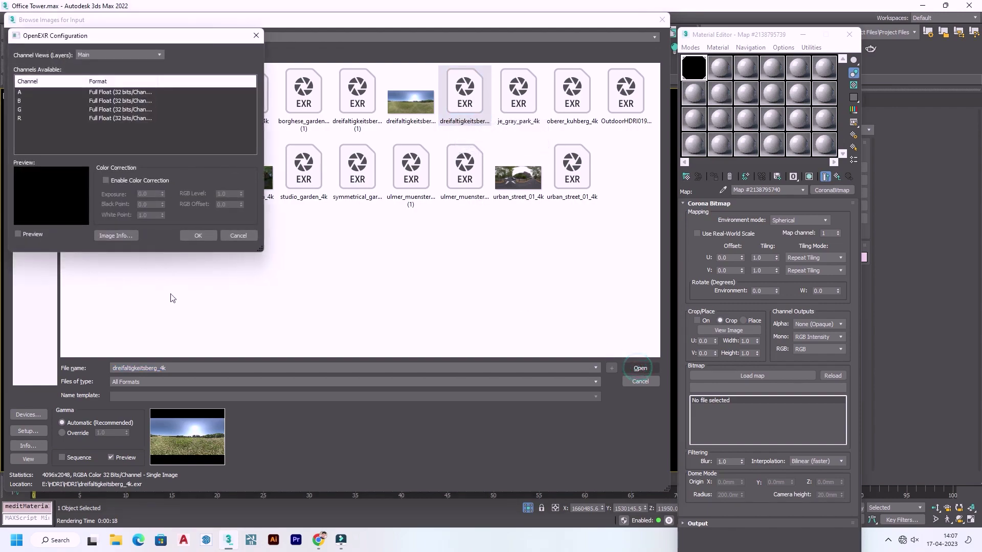
{"action": "left_click", "coordinate": [197, 236]}
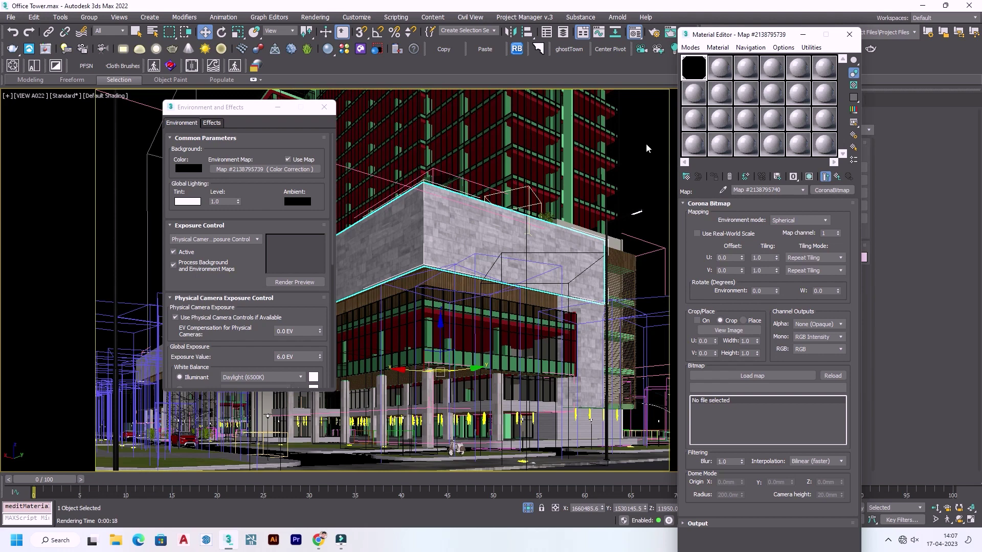
{"action": "double_click", "coordinate": [700, 72]}
Close the HDRI preview and Environment dialog, and move the Material Editor lower
{"action": "left_click", "coordinate": [675, 110]}
{"action": "left_click", "coordinate": [324, 107]}
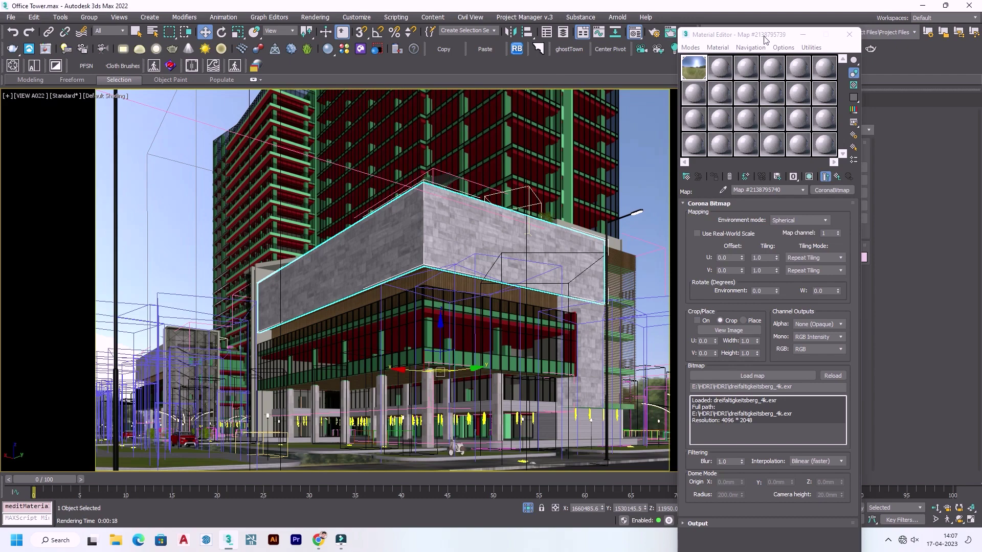
{"action": "left_click_drag", "start_coordinate": [765, 39], "coordinate": [770, 101]}
Render the tower in the Corona frame buffer, dismiss the missing-files error, stop, and show LightMix
{"action": "left_click", "coordinate": [821, 49]}
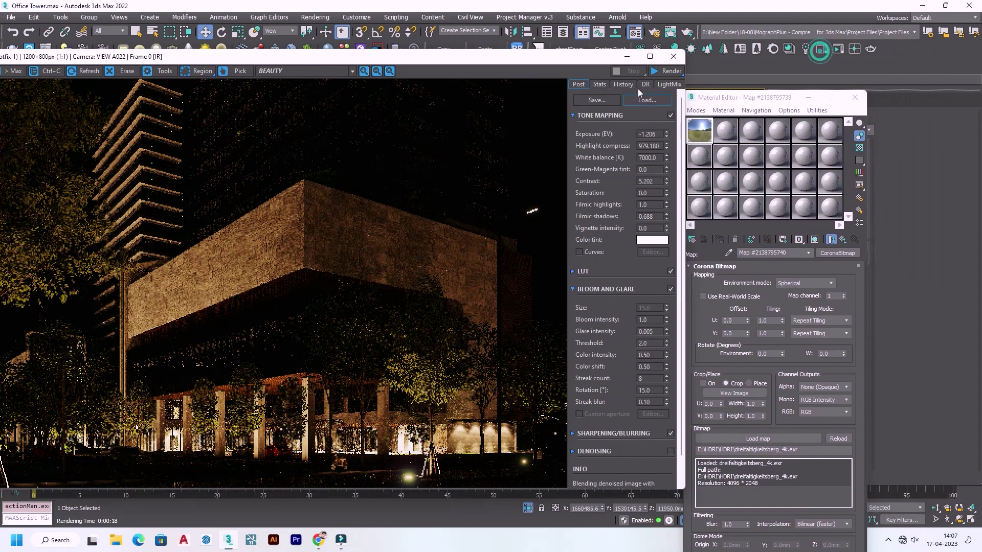
{"action": "left_click", "coordinate": [664, 72]}
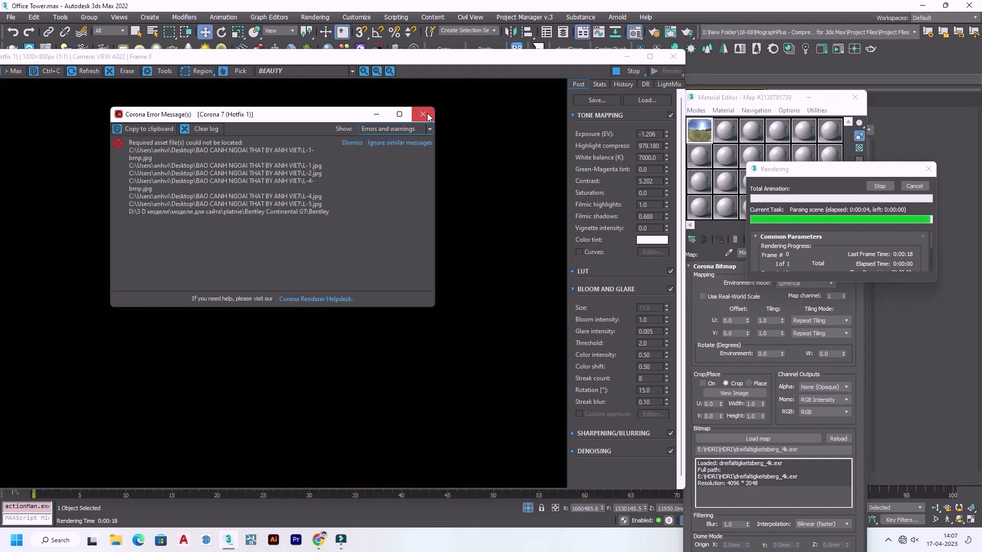
{"action": "left_click", "coordinate": [423, 114]}
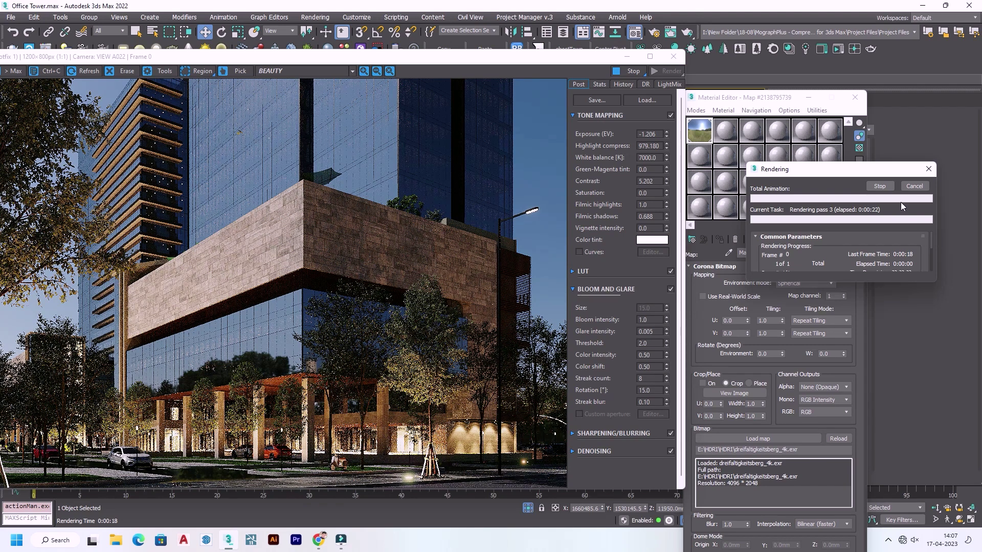
{"action": "left_click", "coordinate": [920, 187]}
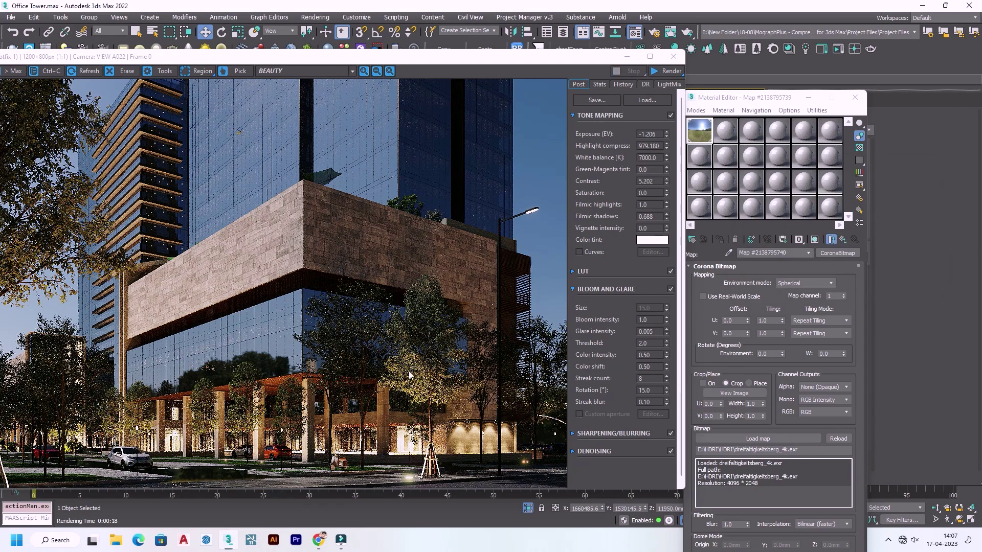
{"action": "left_click", "coordinate": [656, 85]}
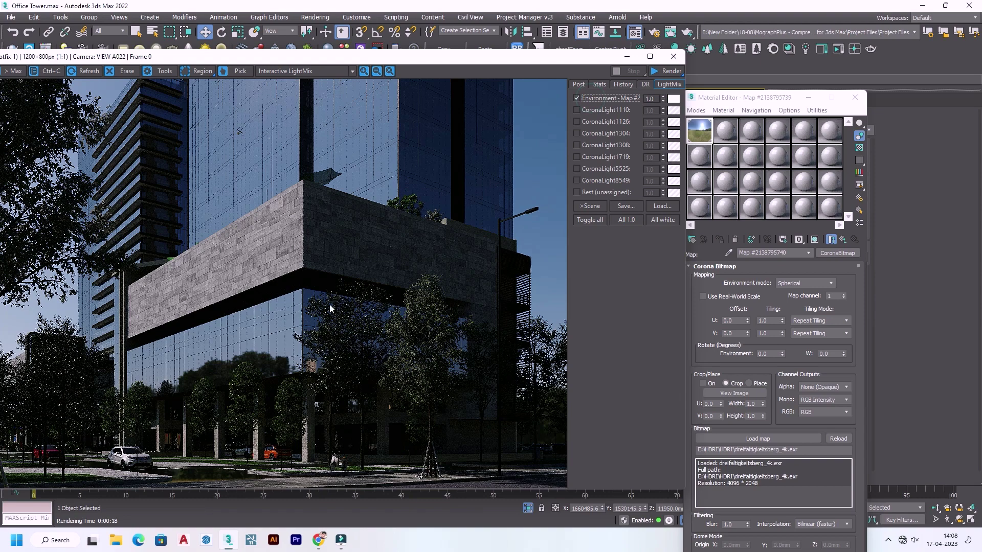
Set the Color Correction Lightness to Advanced and restart the interactive Corona render
{"action": "left_click", "coordinate": [576, 84]}
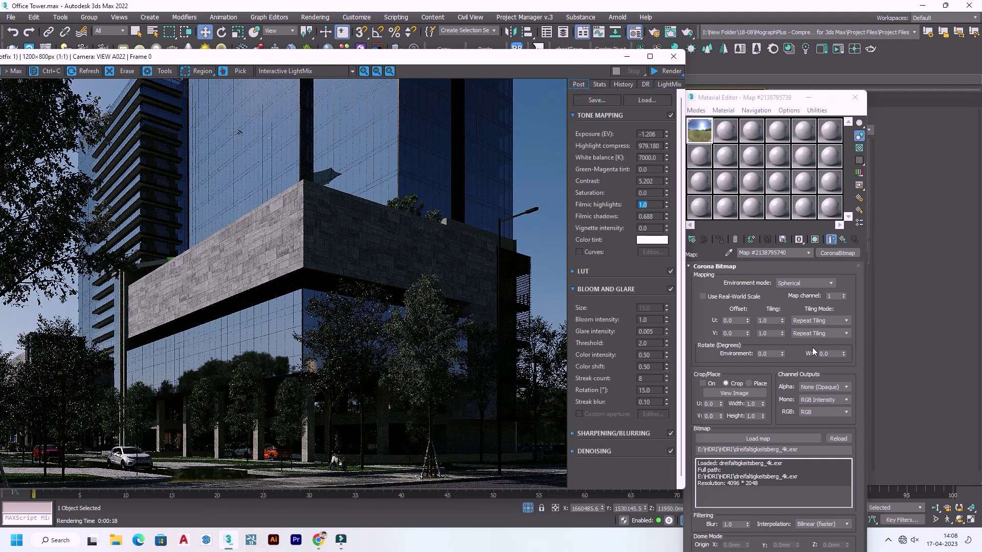
{"action": "left_click", "coordinate": [842, 238]}
{"action": "left_click", "coordinate": [809, 450]}
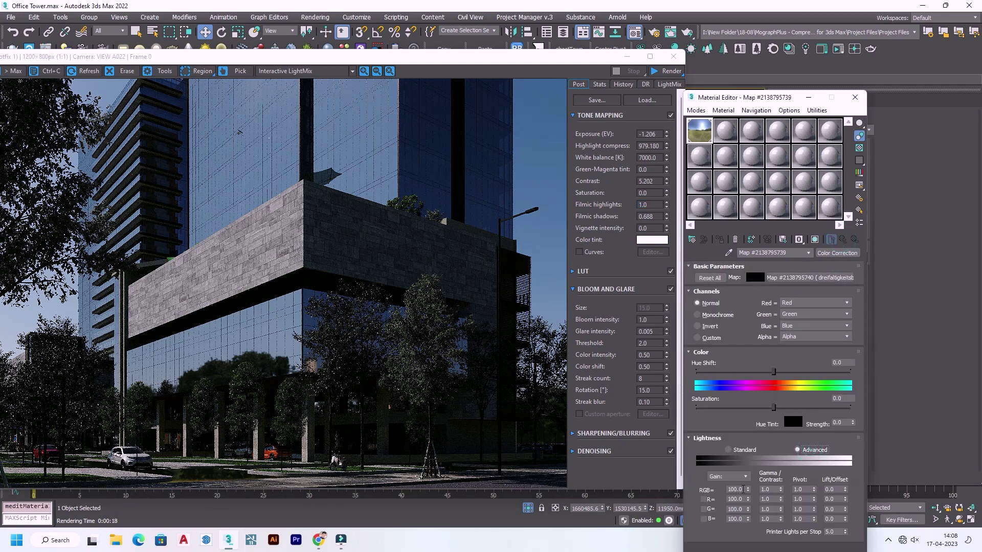
{"action": "double_click", "coordinate": [742, 489]}
{"action": "left_click", "coordinate": [657, 75]}
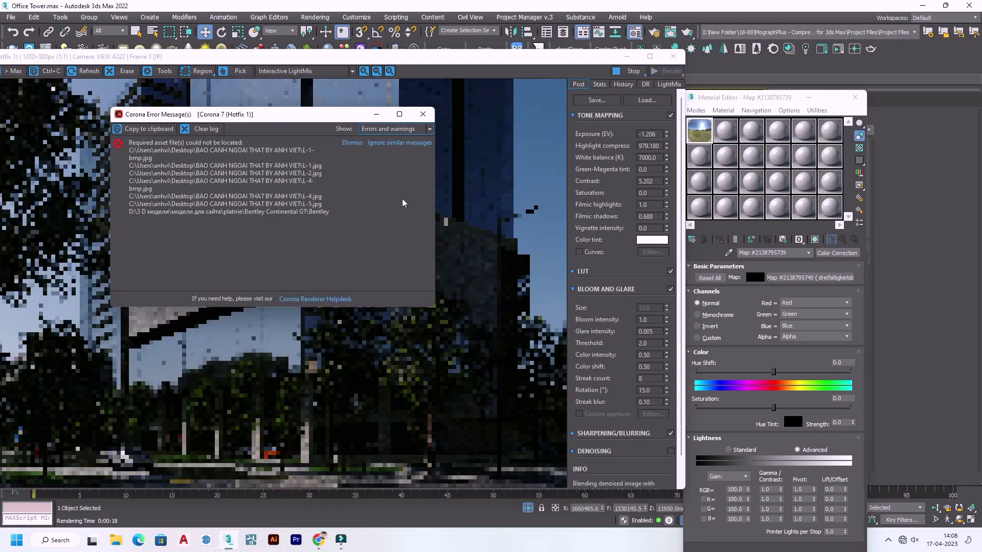
{"action": "left_click", "coordinate": [422, 114]}
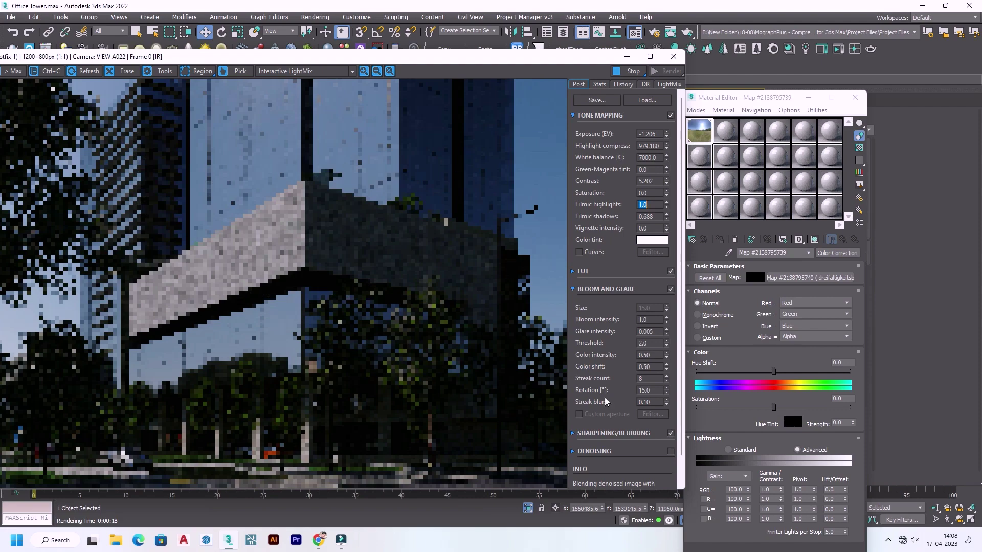
{"action": "double_click", "coordinate": [741, 491]}
{"action": "type", "text": "50"}
{"action": "key", "text": "Return"}
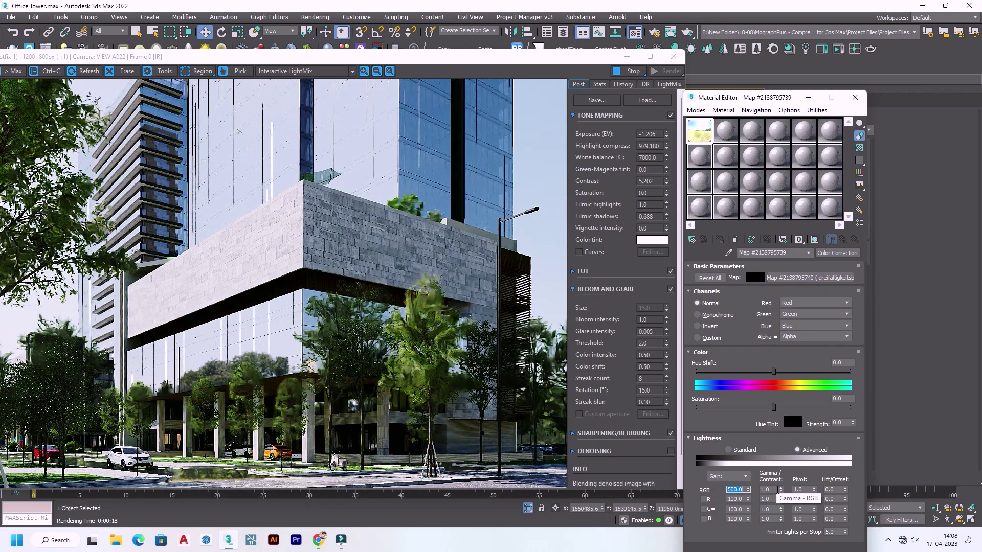
{"action": "scroll", "coordinate": [169, 453], "scroll_direction": "up", "scroll_amount": 1}
{"action": "scroll", "coordinate": [168, 453], "scroll_direction": "up", "scroll_amount": 1}
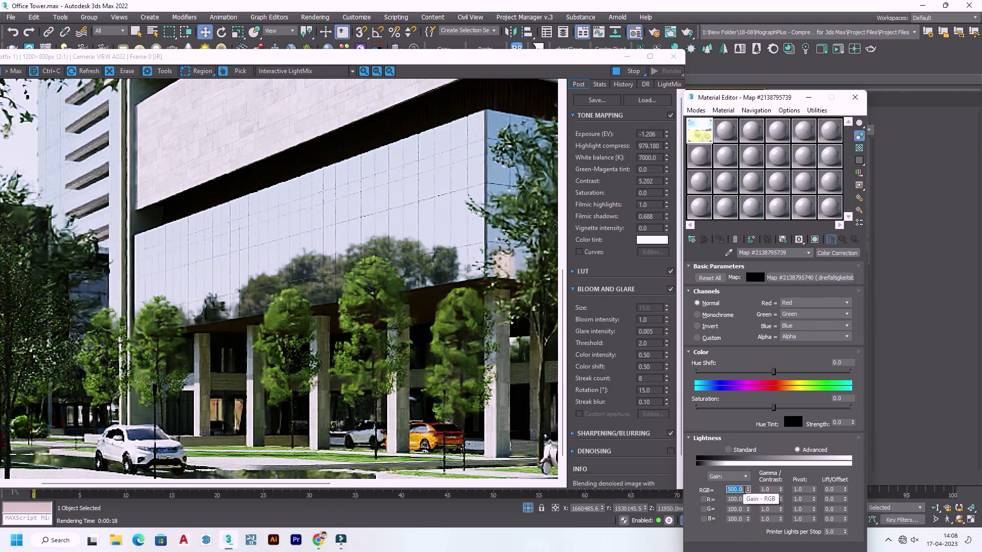
{"action": "type", "text": "200"}
{"action": "key", "text": "Return"}
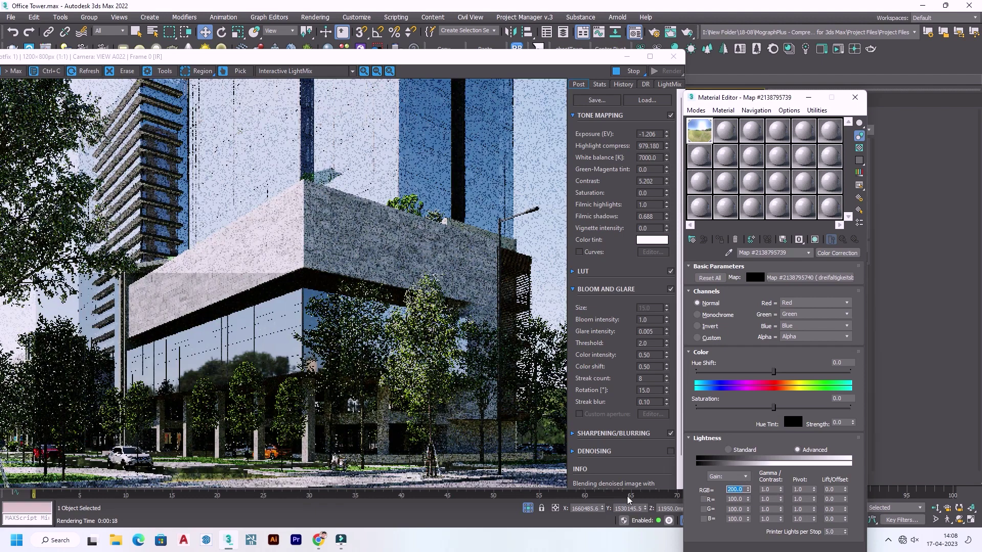
{"action": "double_click", "coordinate": [776, 489]}
{"action": "type", "text": "0.6"}
{"action": "key", "text": "Return"}
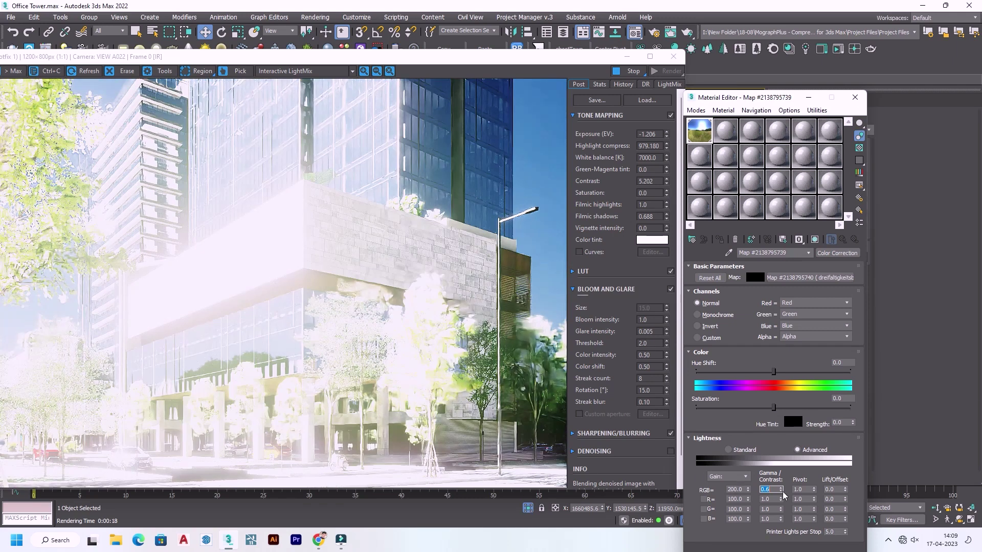
{"action": "type", "text": "1"}
{"action": "key", "text": "Return"}
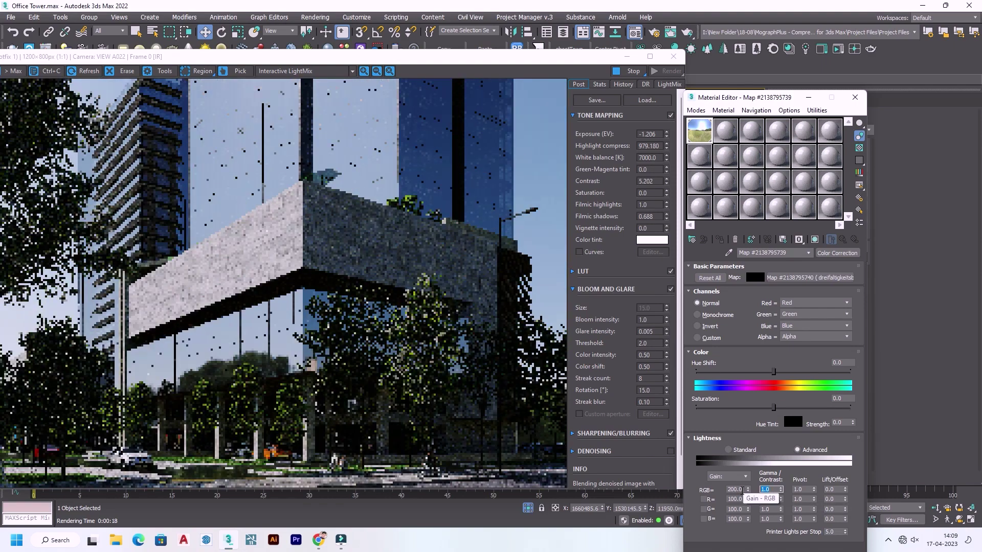
{"action": "double_click", "coordinate": [734, 489]}
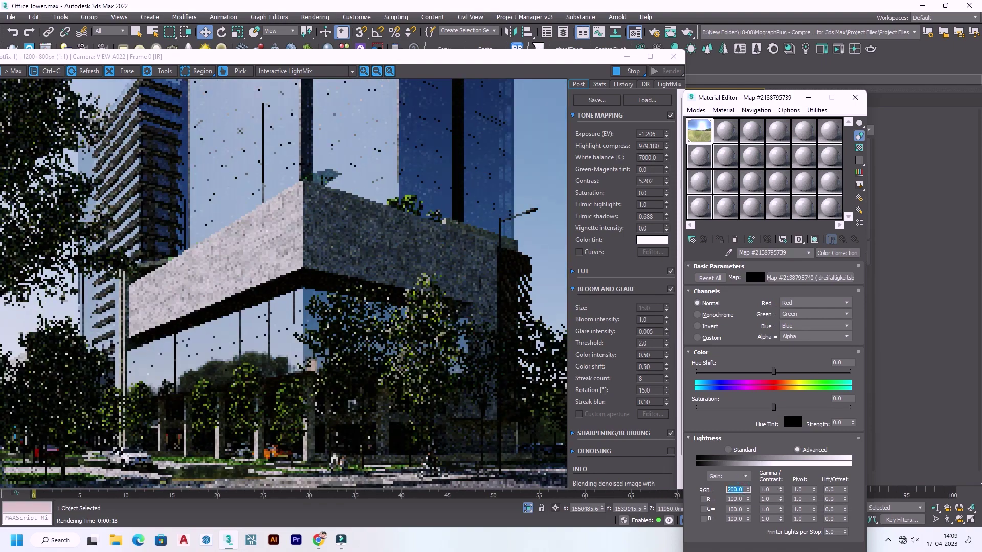
{"action": "type", "text": "50"}
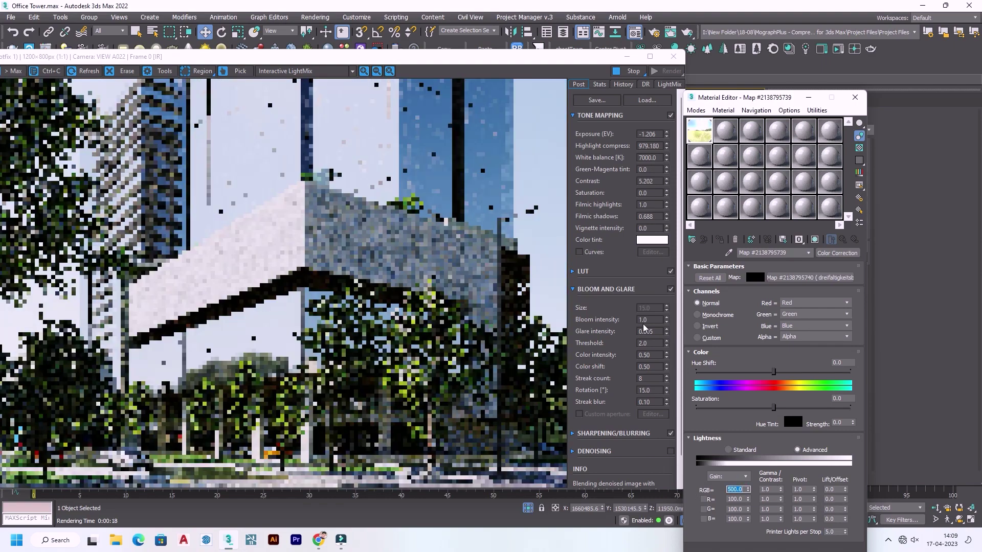
Confirm the 500 gain value and adjust the frame buffer exposure to about -0.539 EV
{"action": "left_click", "coordinate": [666, 136]}
{"action": "left_click_drag", "start_coordinate": [666, 136], "coordinate": [665, 42]}
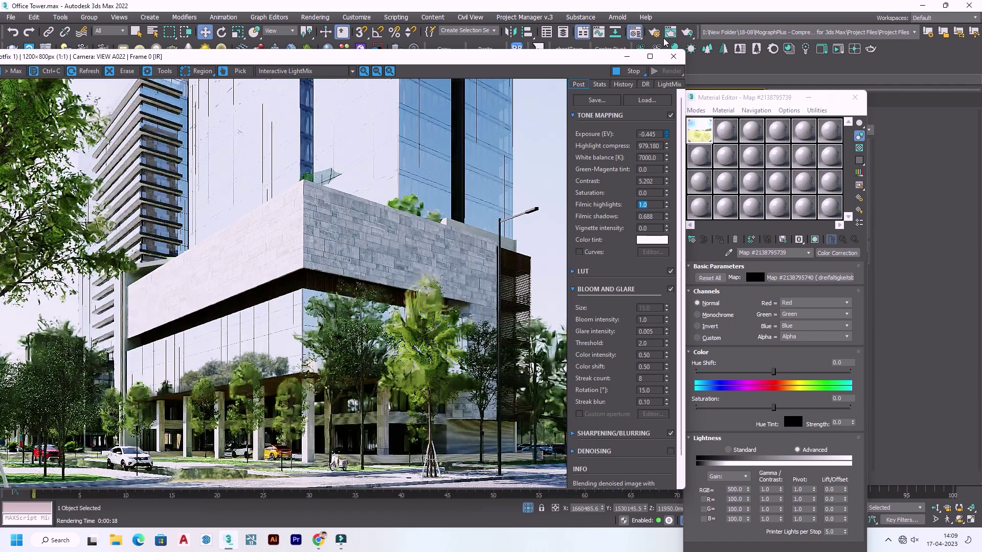
{"action": "mouse_move", "coordinate": [664, 42]}
{"action": "left_mouse_down"}
{"action": "mouse_move", "coordinate": [673, 262]}
{"action": "mouse_move", "coordinate": [667, 133]}
{"action": "left_mouse_up"}
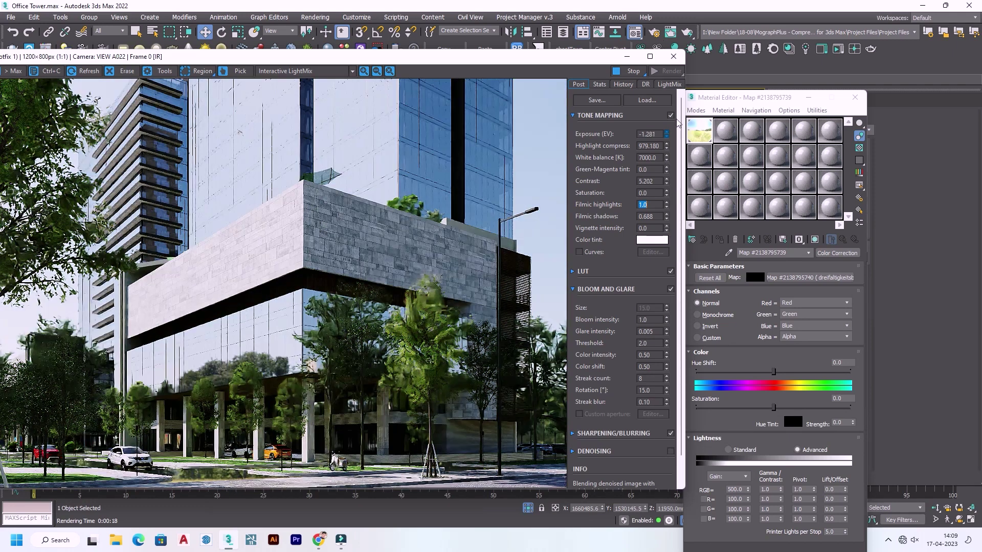
{"action": "left_click_drag", "start_coordinate": [666, 133], "coordinate": [664, 100]}
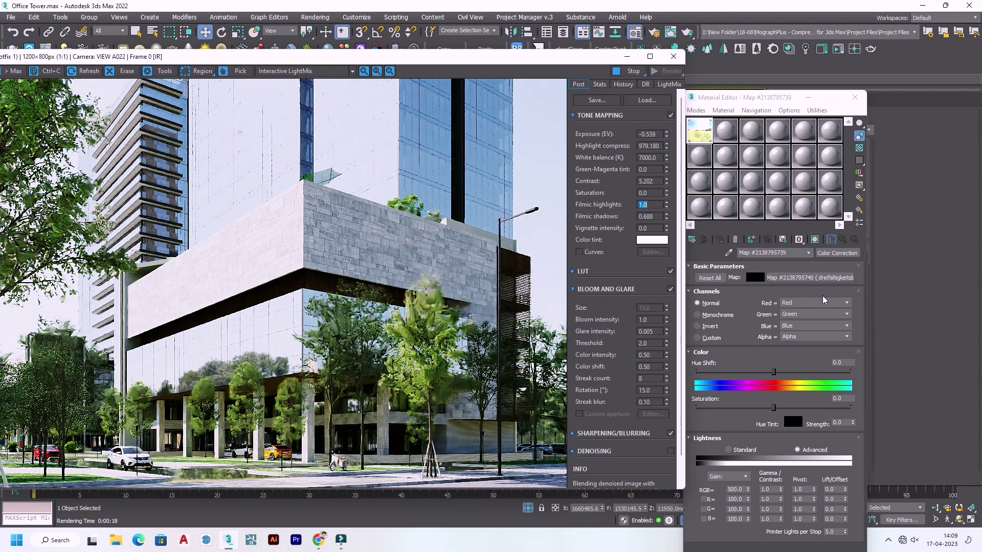
Rotate the CoronaBitmap HDRI environment to 45 degrees
{"action": "left_click", "coordinate": [831, 277]}
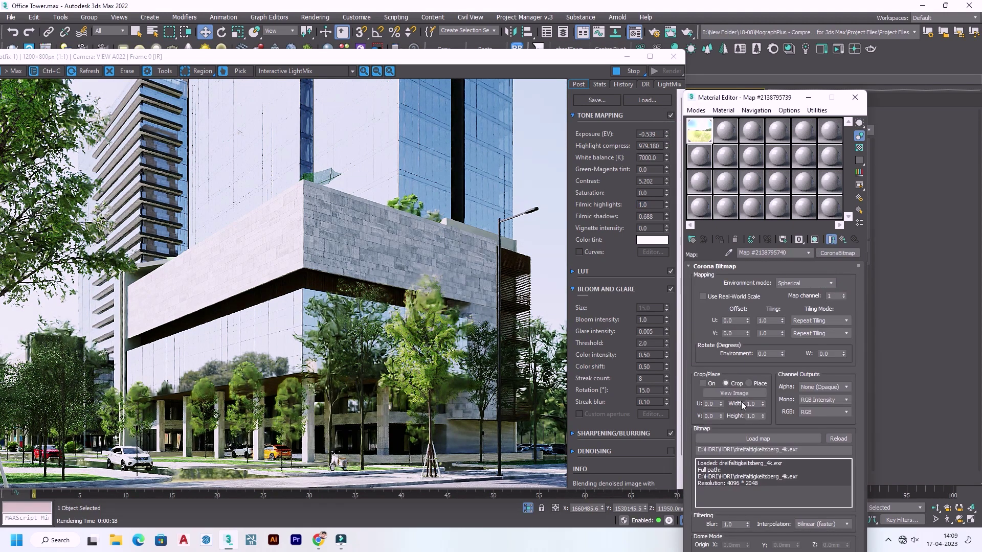
{"action": "left_click", "coordinate": [768, 354]}
{"action": "key", "text": "Return"}
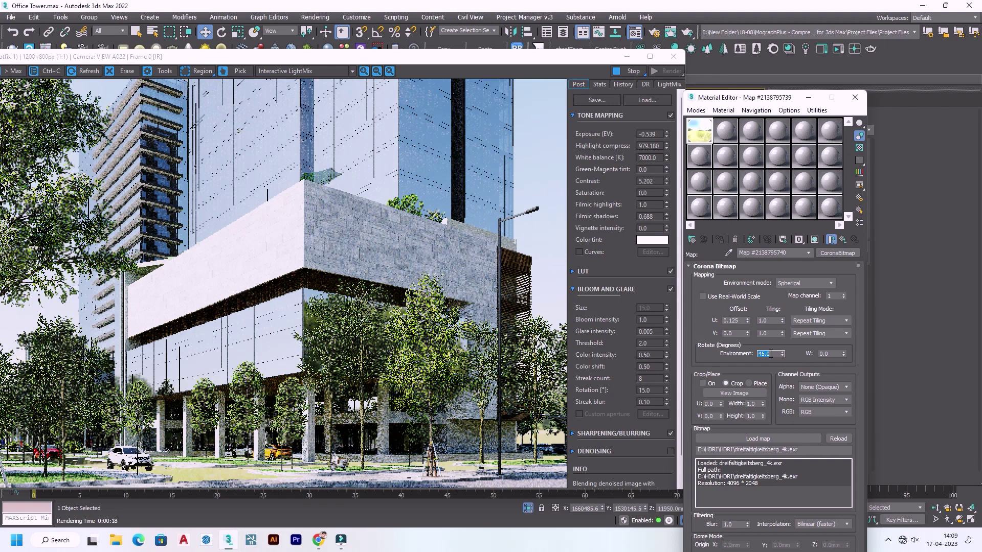
{"action": "type", "text": "145"}
Rotate the HDRI environment to 90, then 145 degrees, and lower exposure to about -1.44 EV
{"action": "key", "text": "Return"}
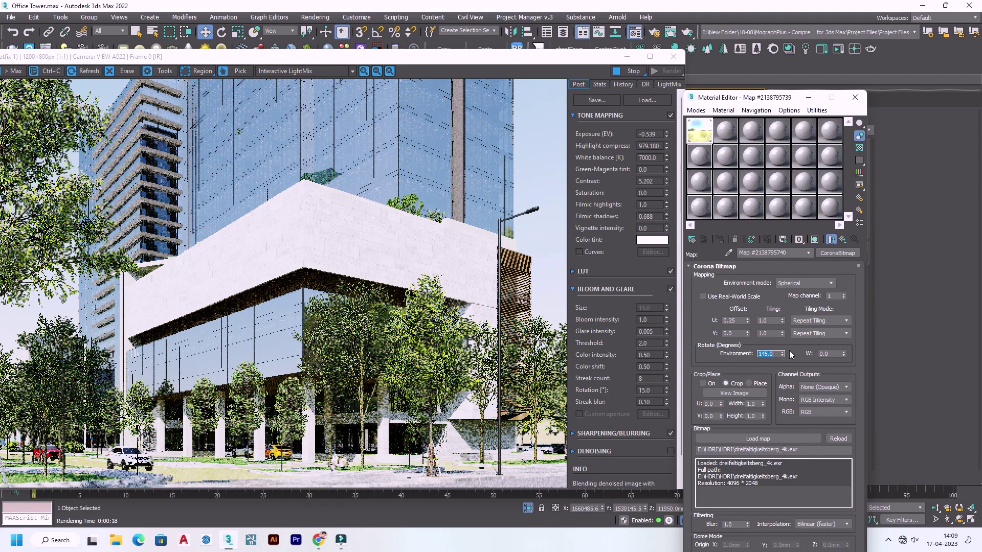
{"action": "key", "text": "Return"}
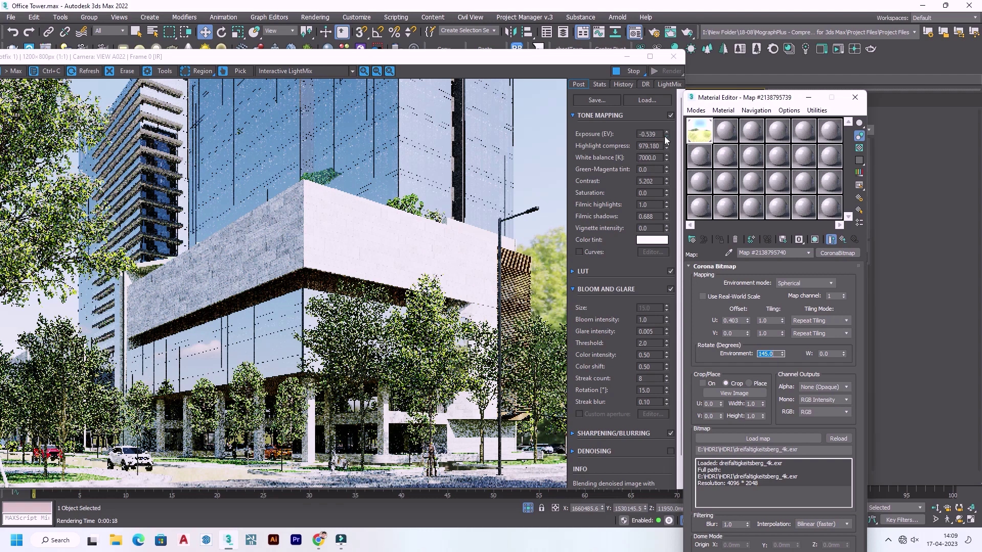
{"action": "left_click_drag", "start_coordinate": [666, 137], "coordinate": [671, 231]}
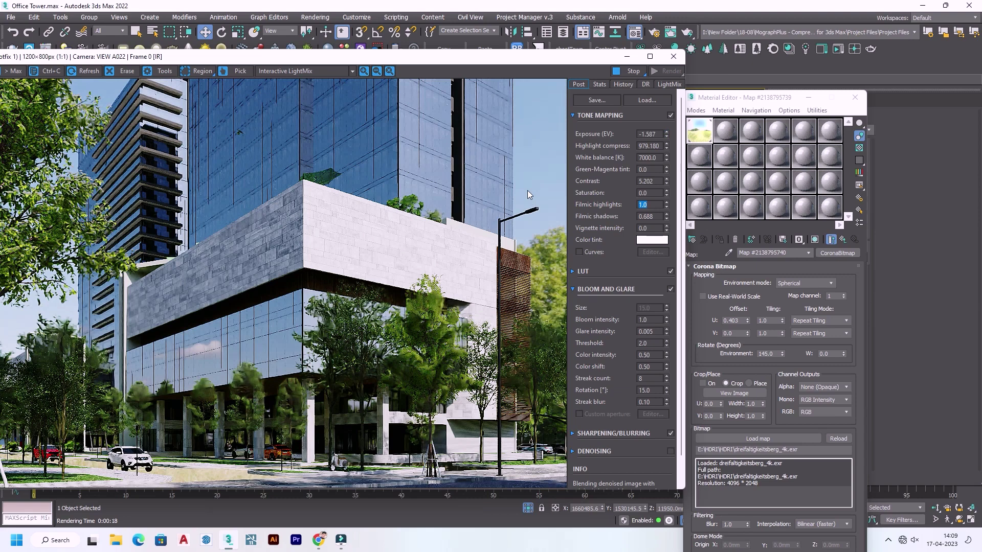
{"action": "left_click", "coordinate": [667, 131]}
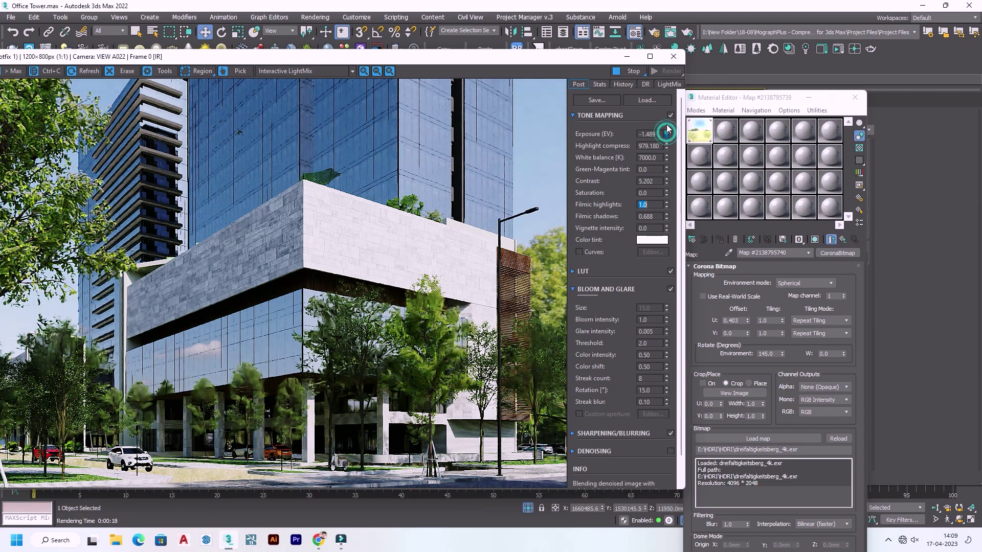
{"action": "left_click", "coordinate": [666, 135]}
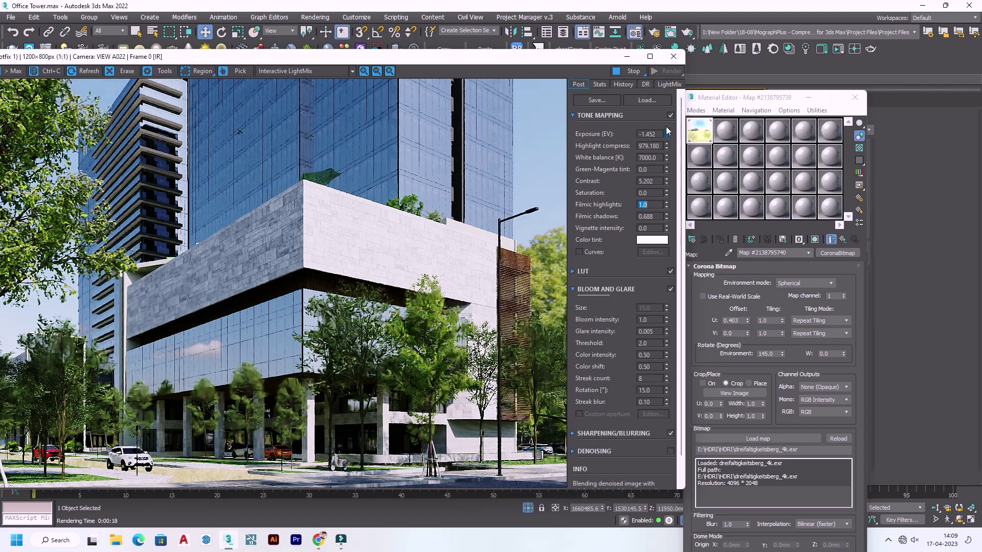
{"action": "left_click", "coordinate": [777, 353]}
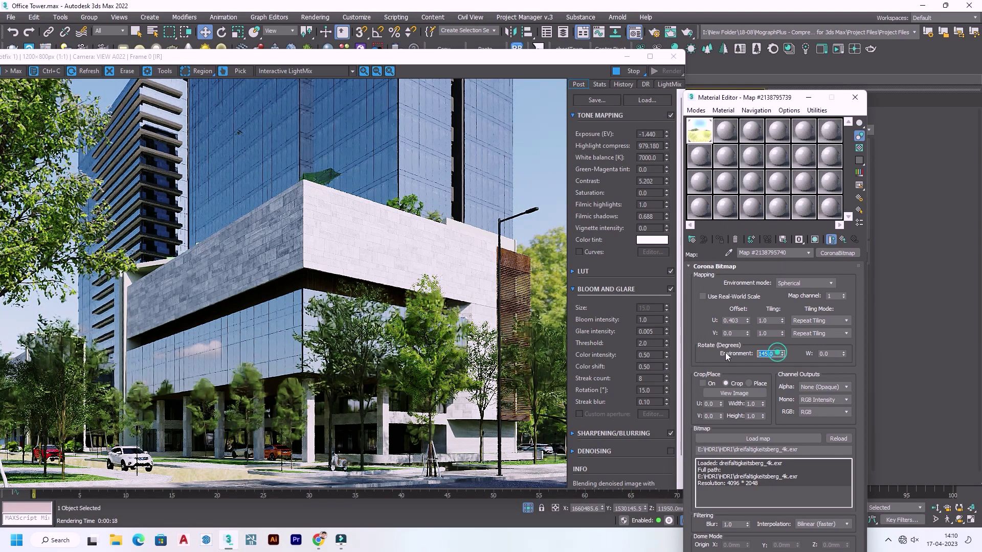
Enter 190 for the CoronaBitmap environment rotation, then change it to 165
{"action": "type", "text": "190"}
{"action": "key", "text": "Return"}
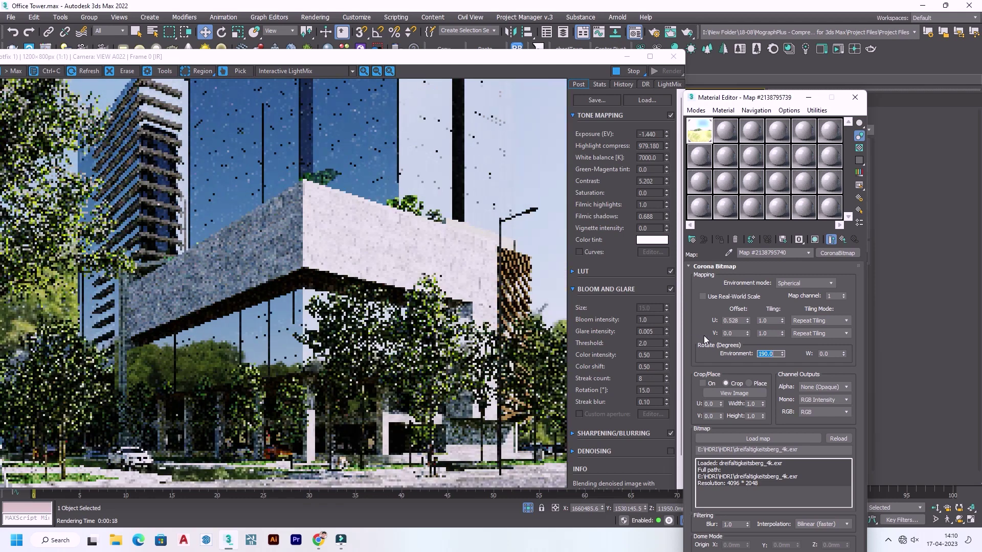
{"action": "type", "text": "165"}
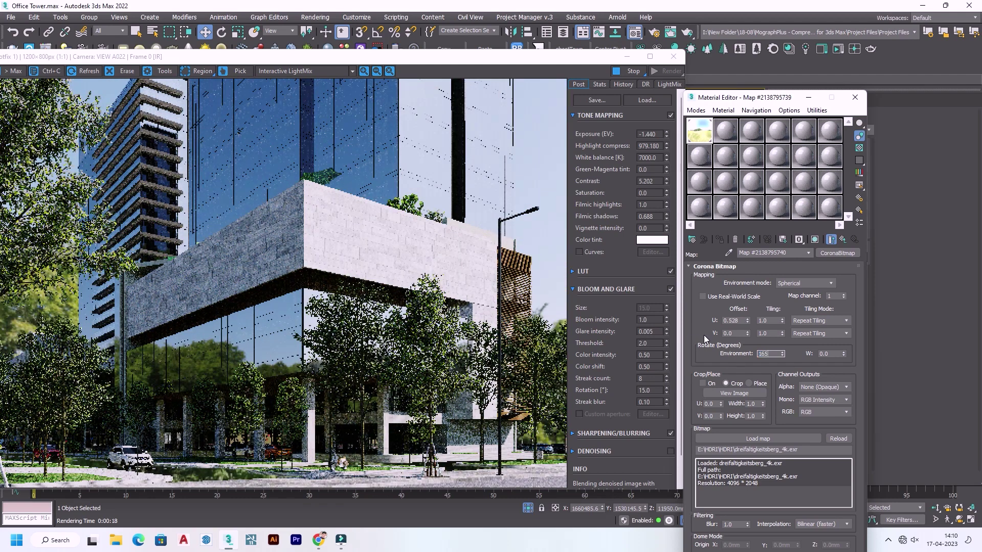
{"action": "key", "text": "Return"}
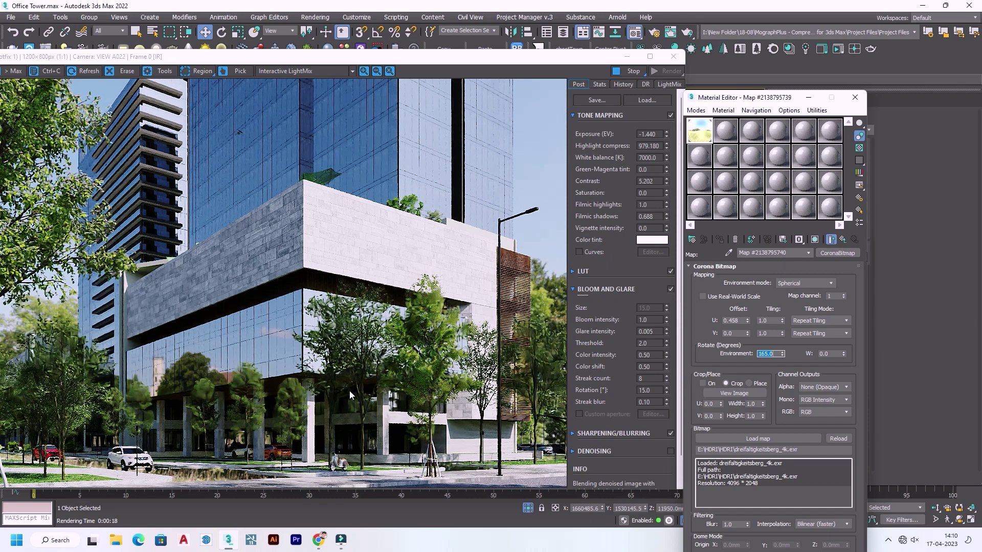
{"action": "scroll", "coordinate": [335, 475], "scroll_direction": "up", "scroll_amount": 2}
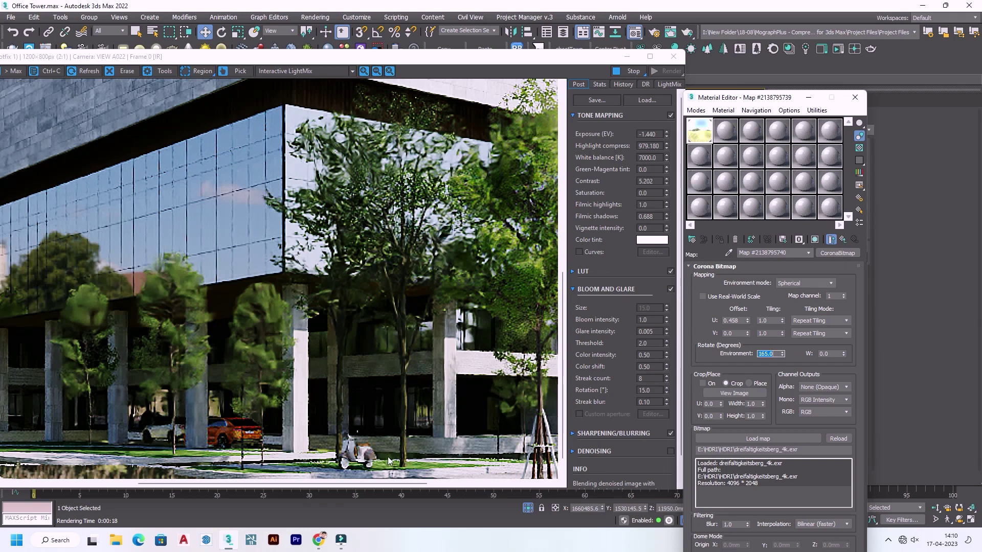
{"action": "scroll", "coordinate": [345, 458], "scroll_direction": "down", "scroll_amount": 2}
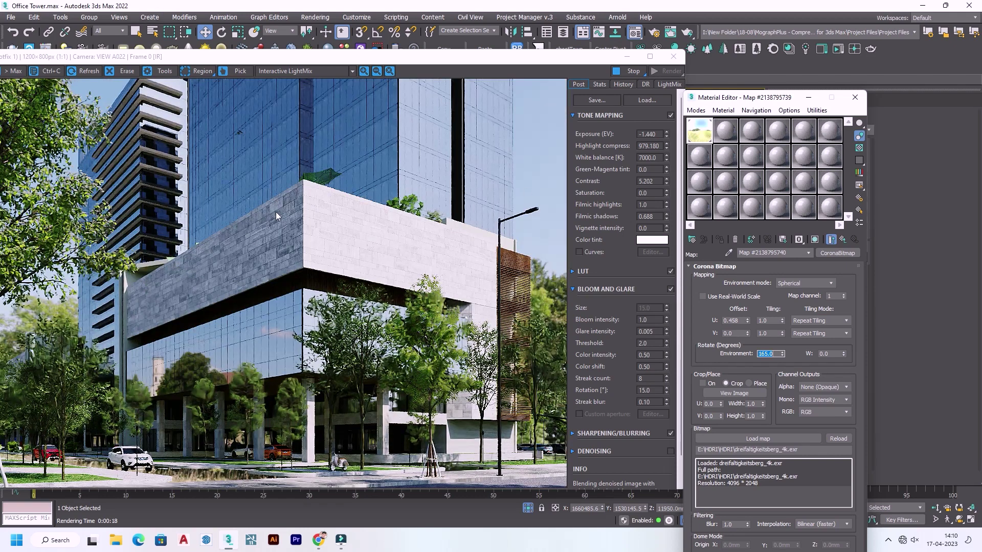
Stop the interactive render and store the tower image in the VFB history
{"action": "left_click", "coordinate": [634, 72]}
{"action": "left_click", "coordinate": [624, 85]}
{"action": "left_click", "coordinate": [620, 102]}
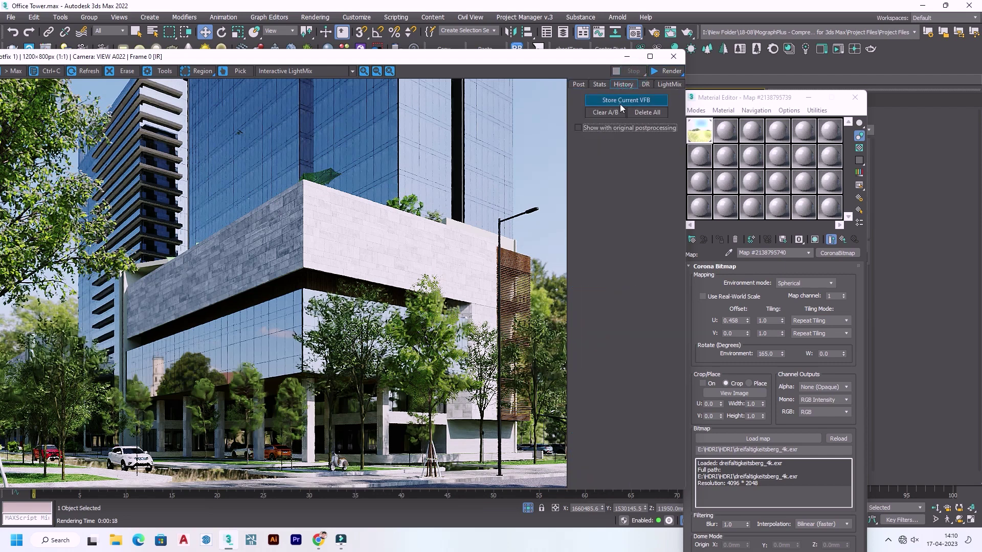
{"action": "left_click", "coordinate": [629, 57]}
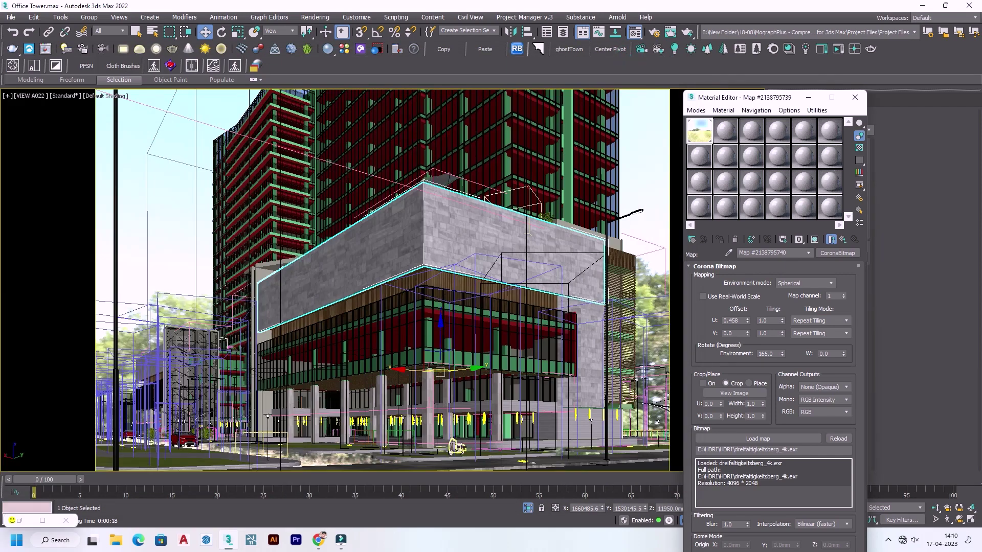
Select and frame the scooter, orbit to its other side, and start a render
{"action": "left_click", "coordinate": [457, 447]}
{"action": "key", "text": "z"}
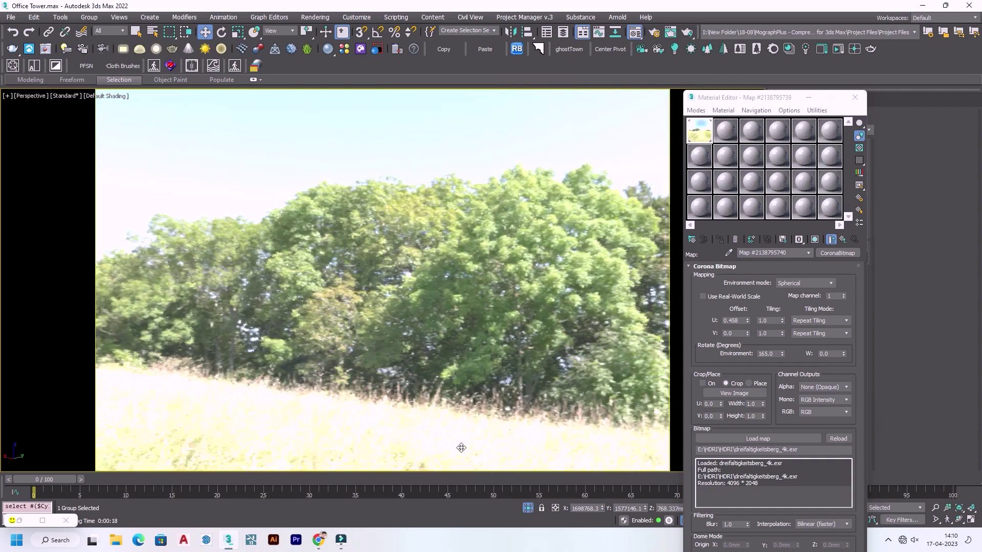
{"action": "scroll", "coordinate": [453, 343], "scroll_direction": "down", "scroll_amount": 3}
{"action": "scroll", "coordinate": [456, 346], "scroll_direction": "down", "scroll_amount": 3}
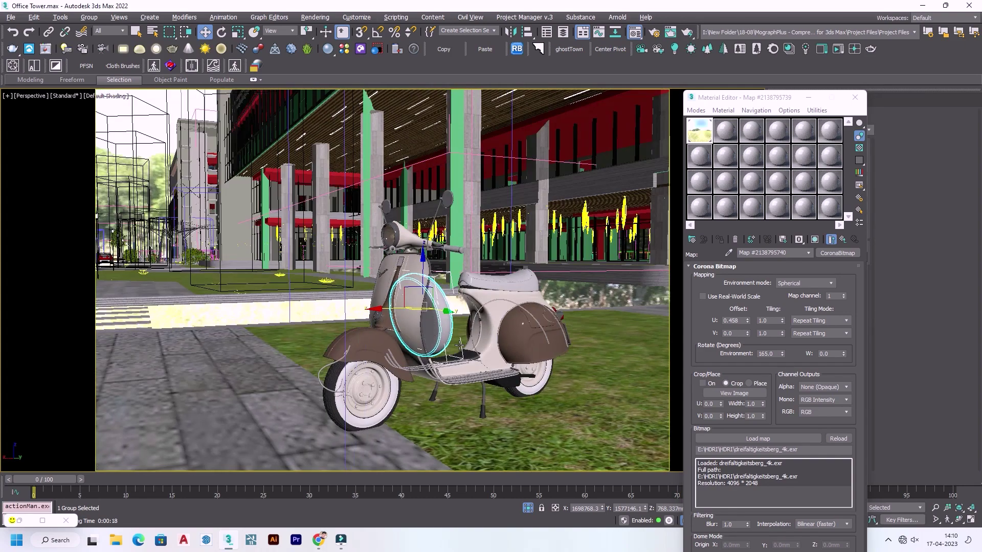
{"action": "mouse_move", "coordinate": [460, 346]}
{"action": "middle_mouse_down", "text": "alt"}
{"action": "mouse_move", "coordinate": [348, 338]}
{"action": "mouse_move", "coordinate": [457, 344]}
{"action": "middle_mouse_up", "text": "alt"}
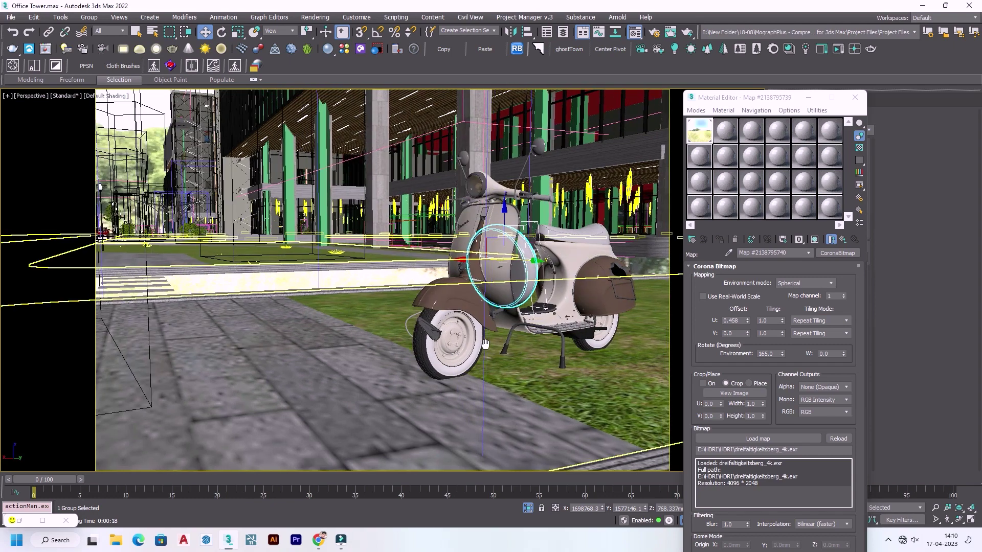
{"action": "key", "text": "shift+q"}
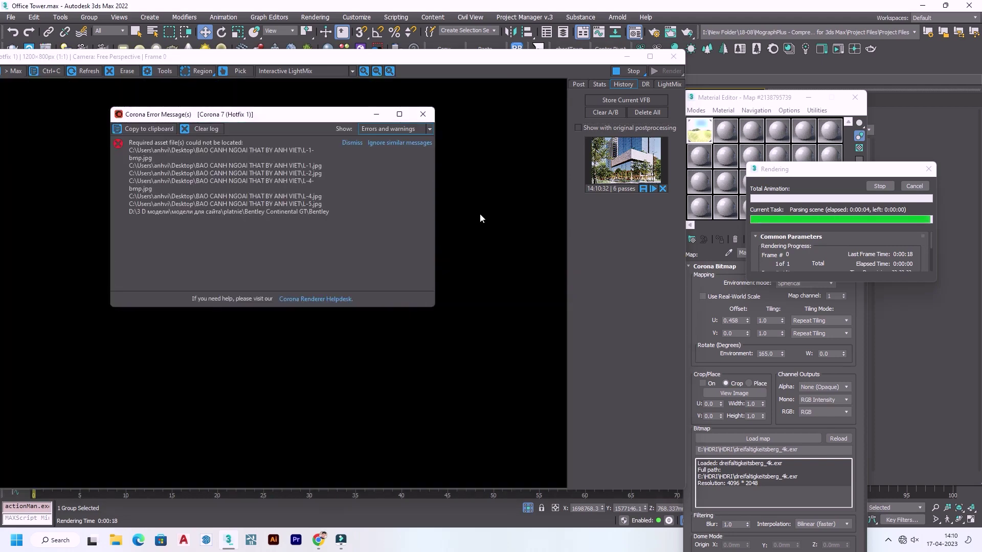
Dismiss the missing-files error, stop the scooter render, and close the denoiser warning
{"action": "left_click", "coordinate": [424, 114]}
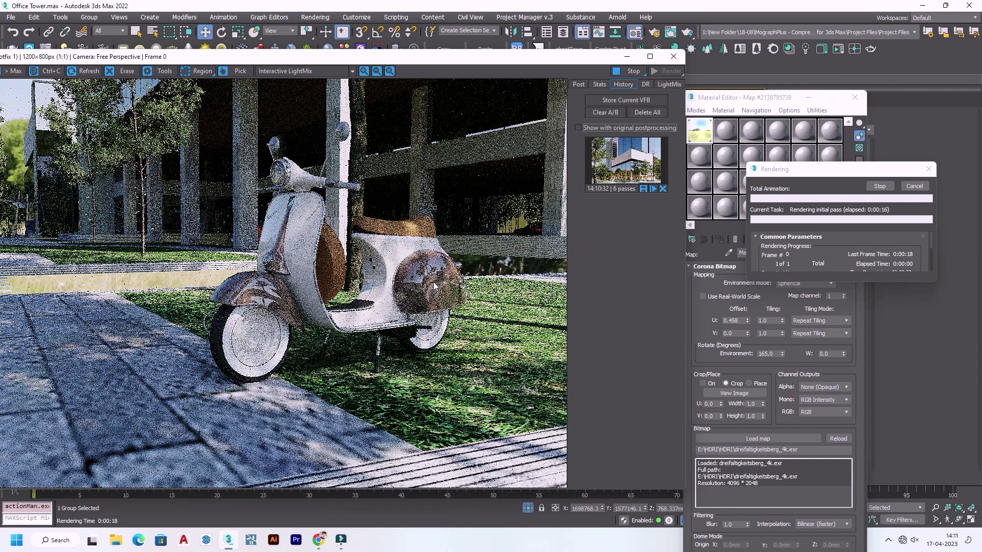
{"action": "left_click", "coordinate": [879, 186]}
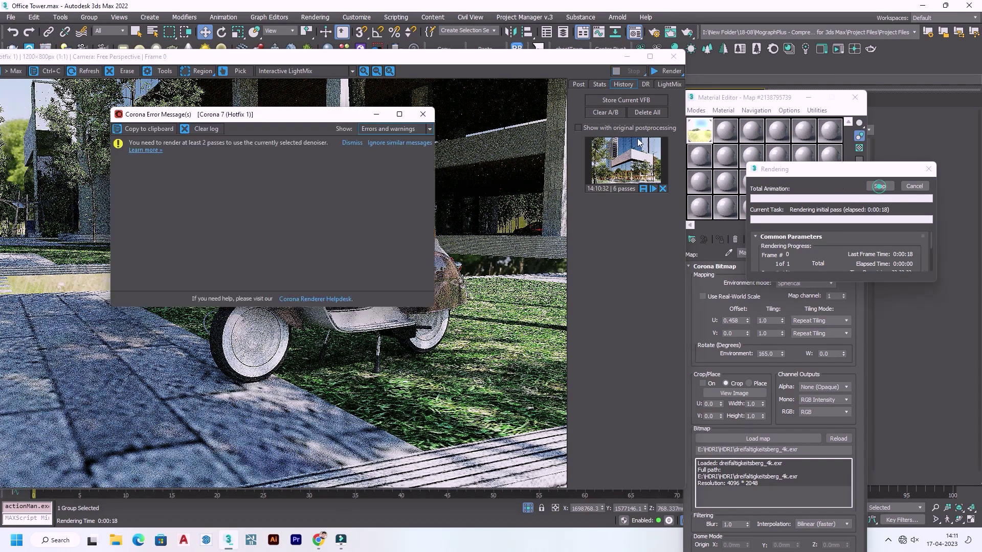
{"action": "left_click", "coordinate": [673, 72]}
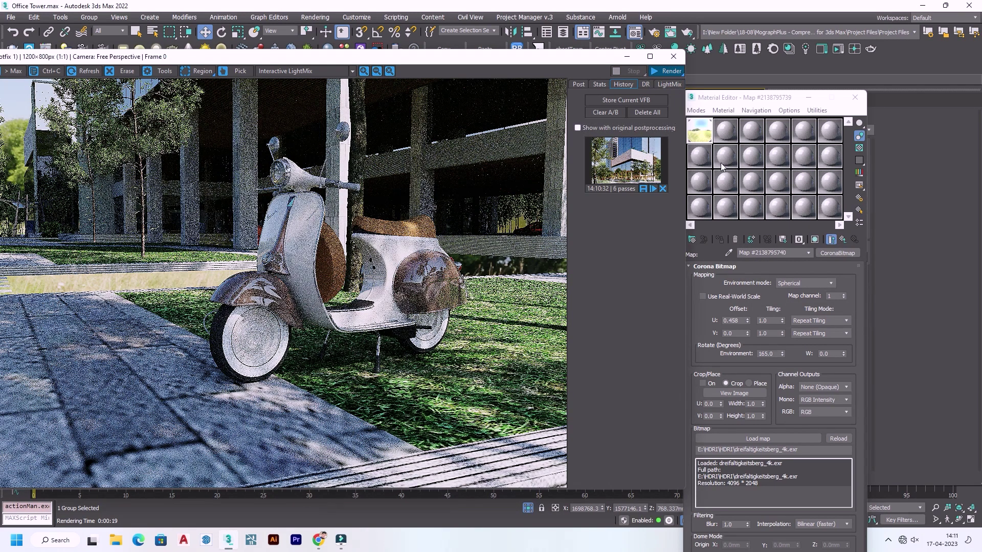
Set the CoronaBitmap environment rotation to 145 degrees after trying 45, 65 and 90
{"action": "double_click", "coordinate": [776, 353]}
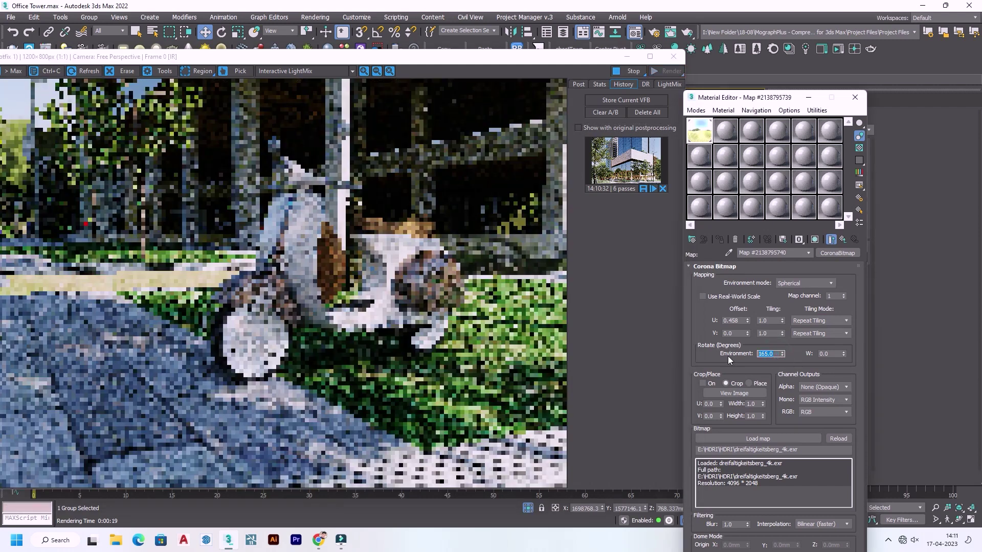
{"action": "type", "text": "45"}
{"action": "key", "text": "Return"}
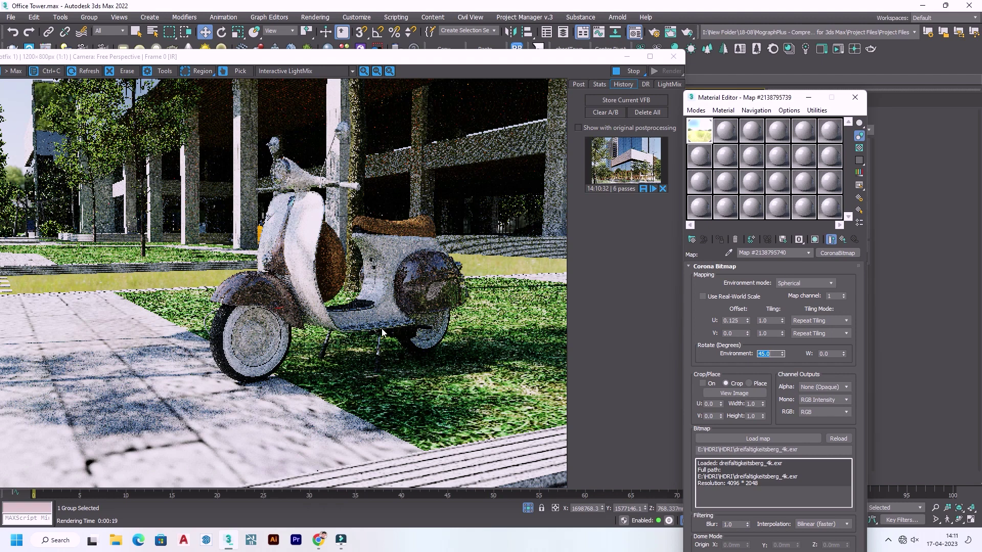
{"action": "type", "text": "6"}
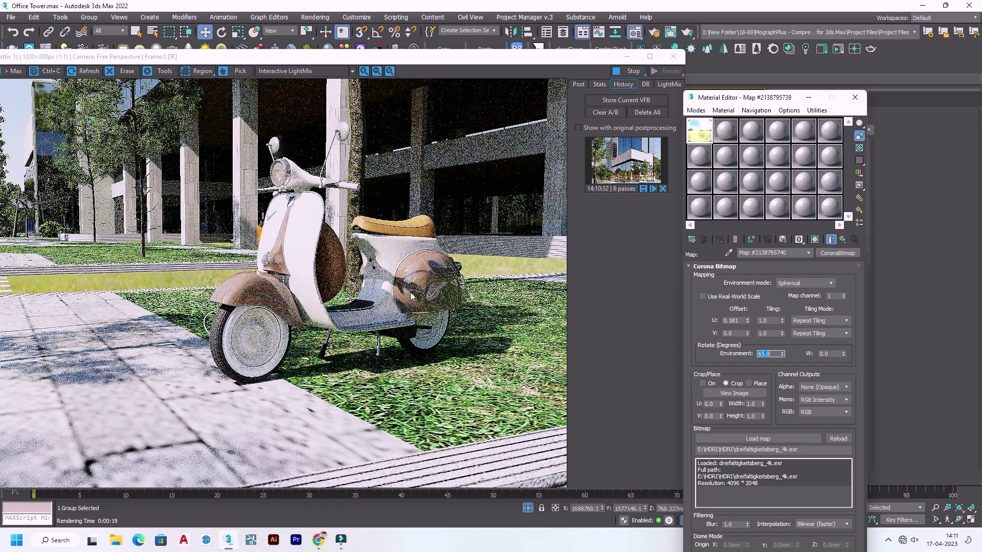
{"action": "type", "text": "90"}
{"action": "key", "text": "Return"}
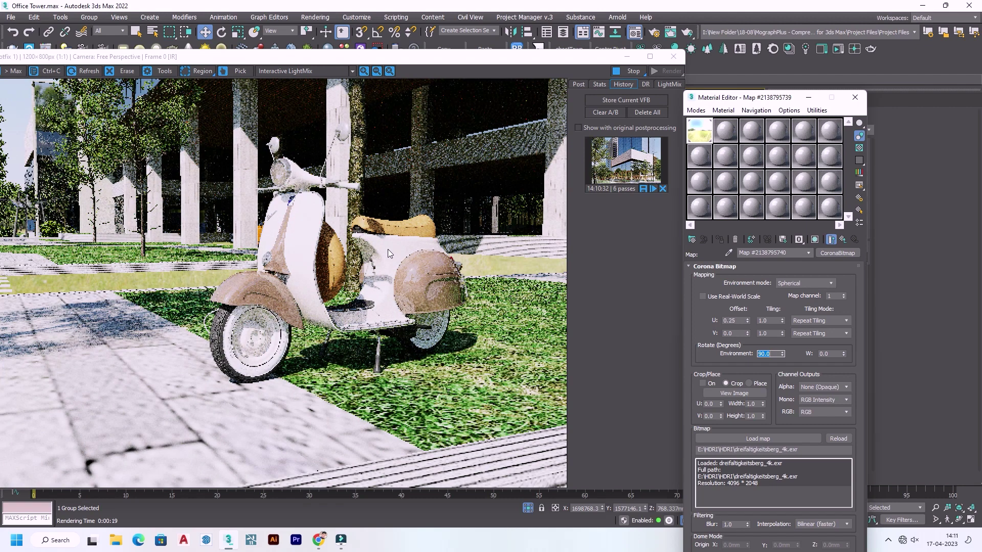
{"action": "type", "text": "5"}
{"action": "key", "text": "Return"}
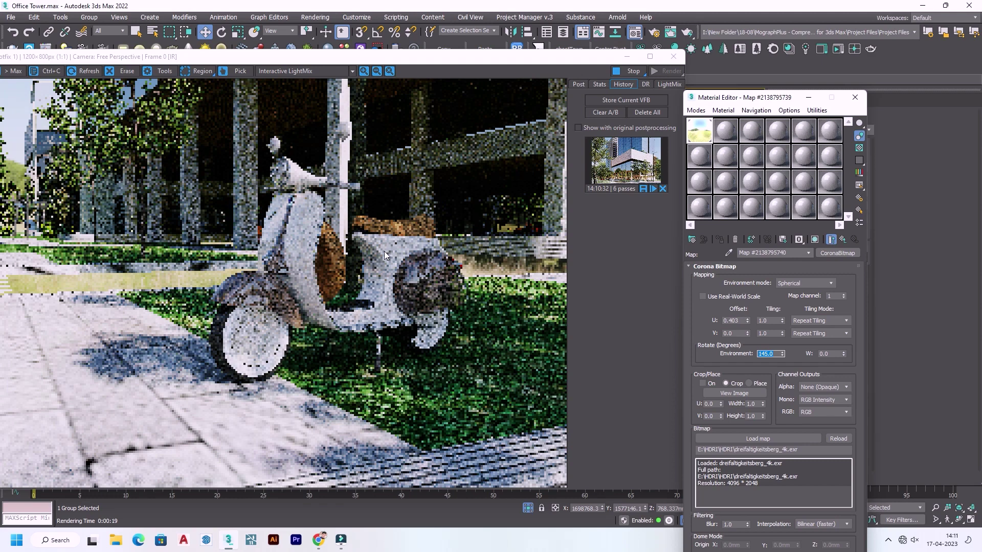
{"action": "left_click", "coordinate": [842, 239]}
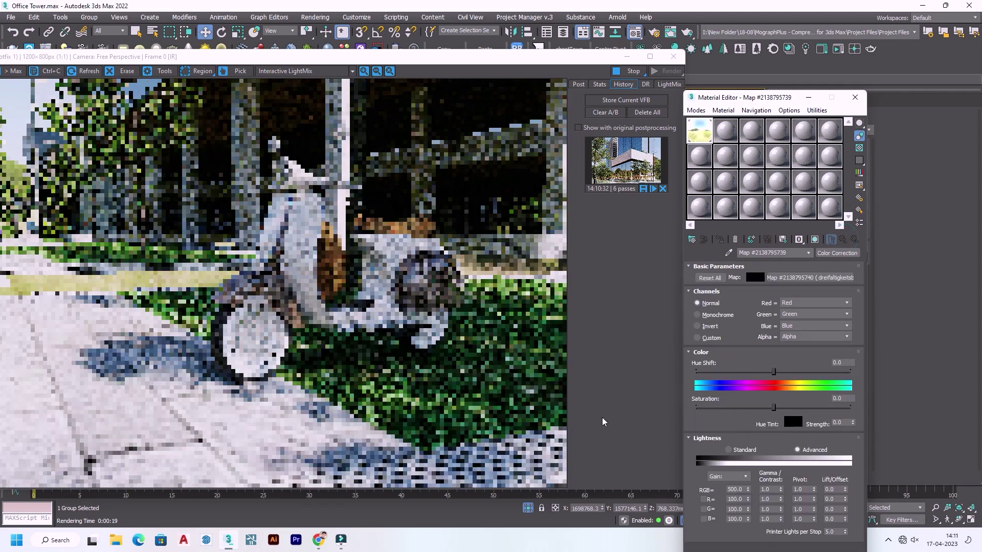
Set the Color Correction Lightness RGB gain to 900, passing through 800
{"action": "double_click", "coordinate": [744, 490]}
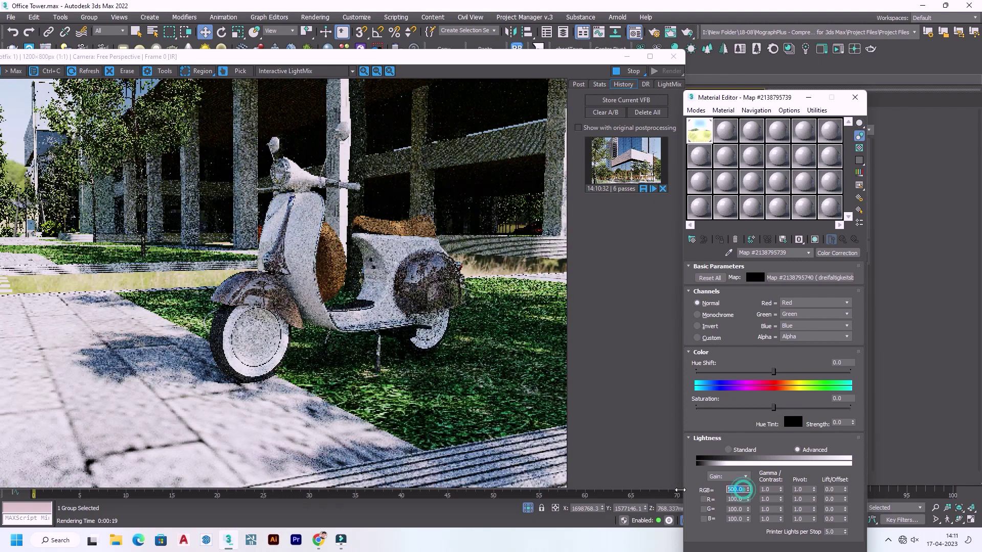
{"action": "type", "text": "800"}
{"action": "key", "text": "Return"}
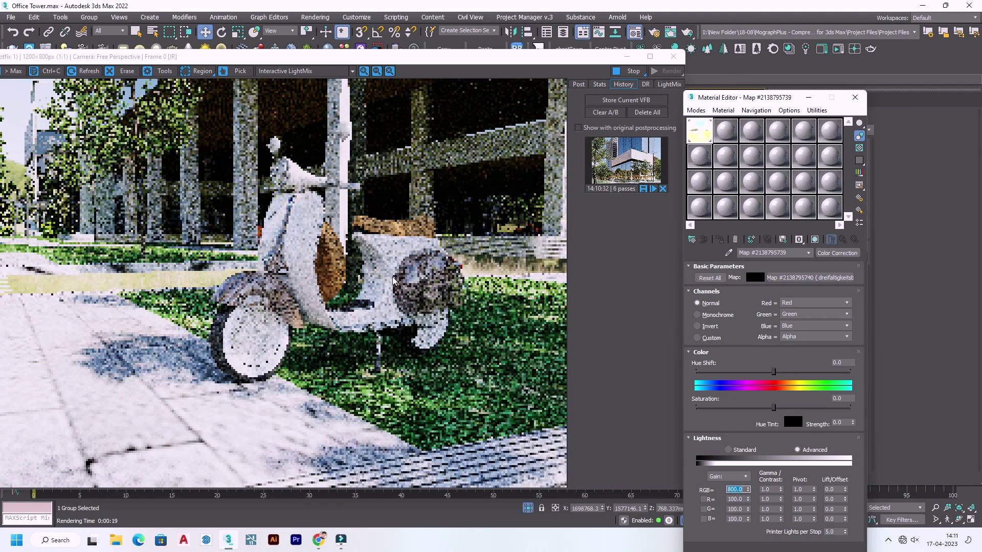
{"action": "type", "text": "10"}
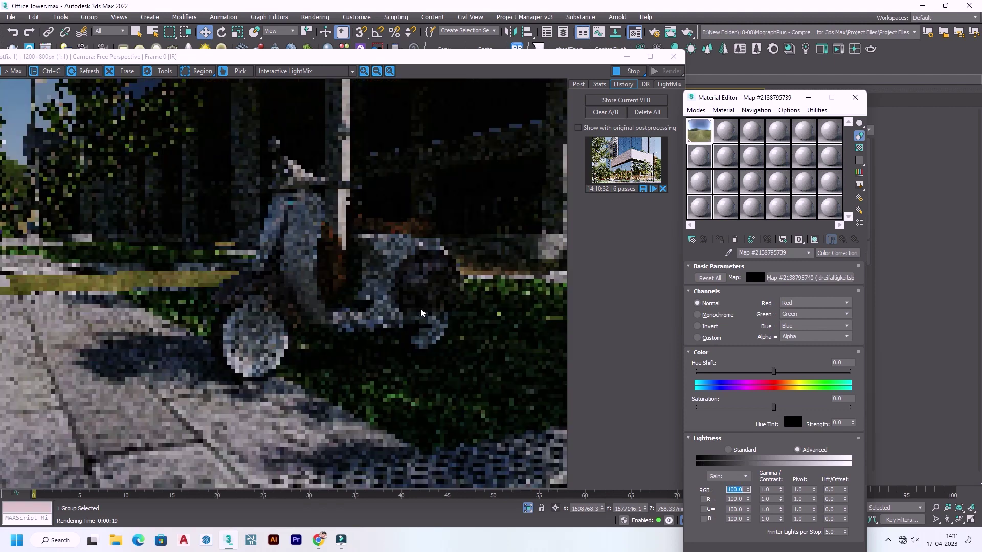
{"action": "type", "text": "900"}
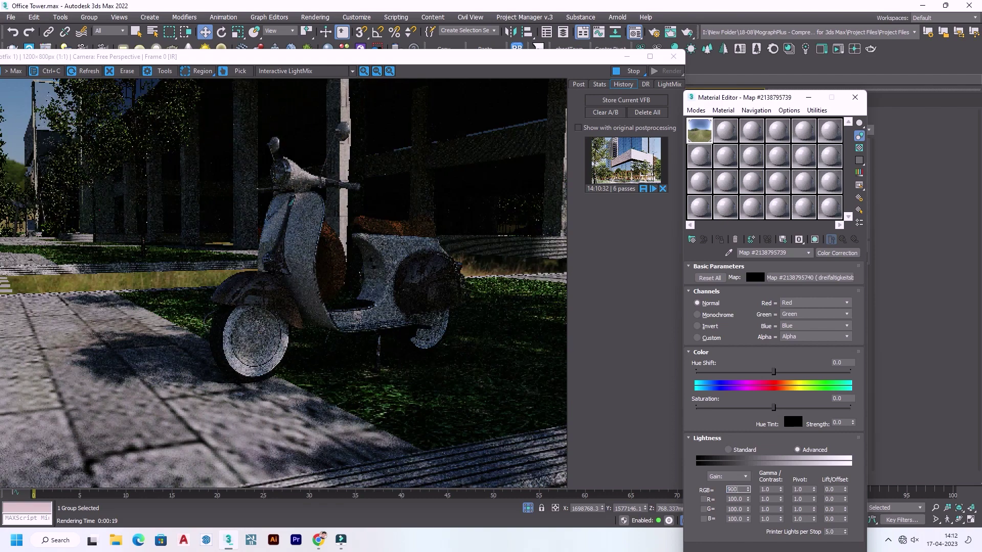
{"action": "key", "text": "Return"}
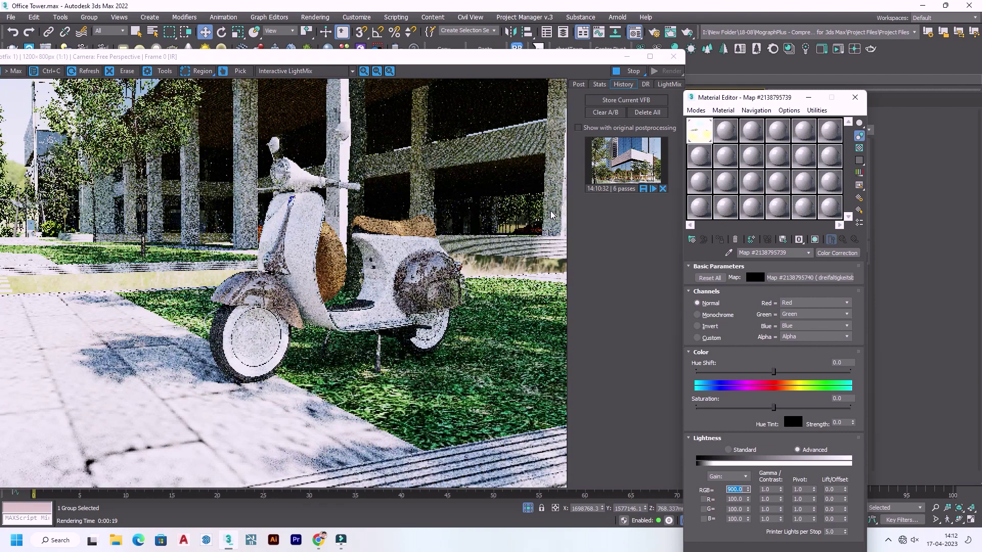
{"action": "left_click", "coordinate": [816, 277]}
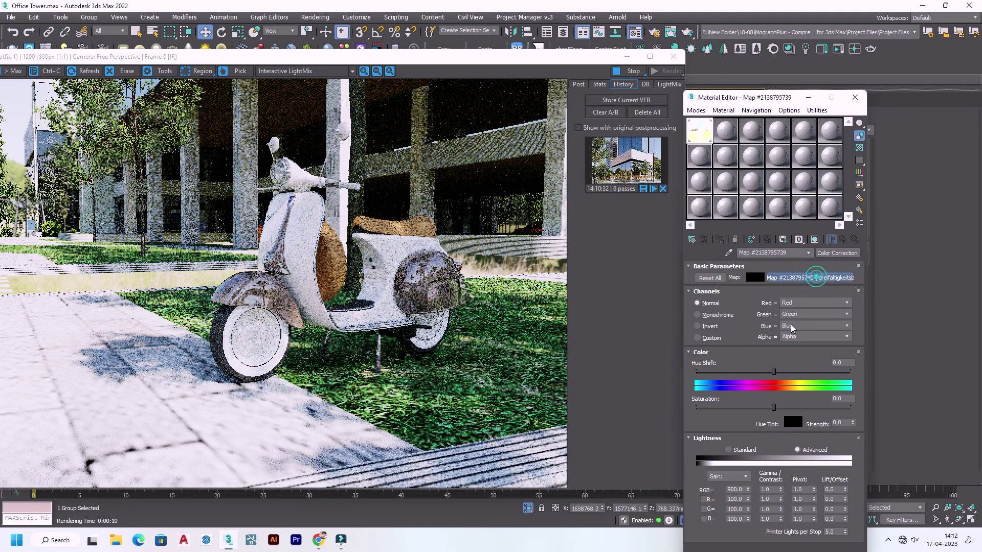
Return Color Correction hue shift near zero and drag saturation down to about -75.4
{"action": "left_click", "coordinate": [843, 239]}
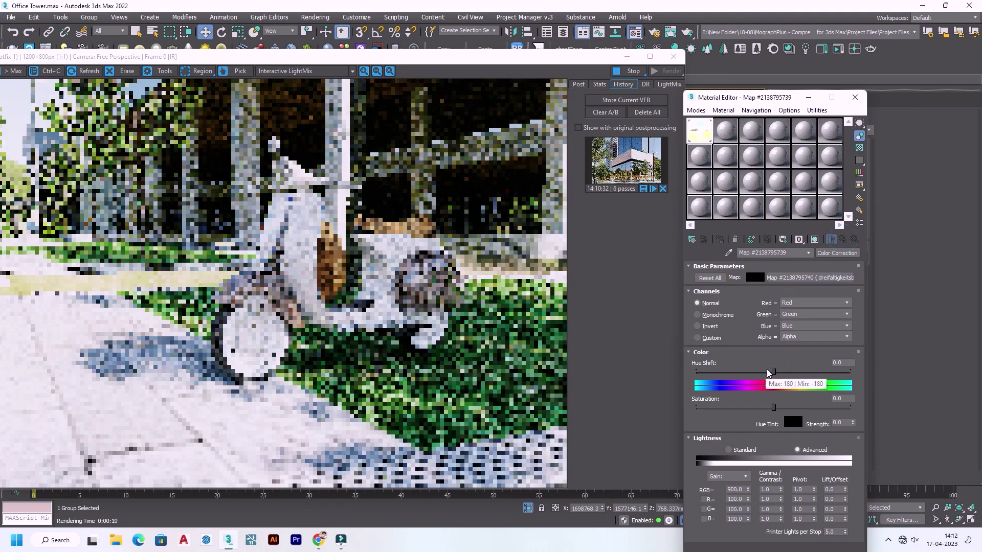
{"action": "left_click_drag", "start_coordinate": [774, 372], "coordinate": [737, 373]}
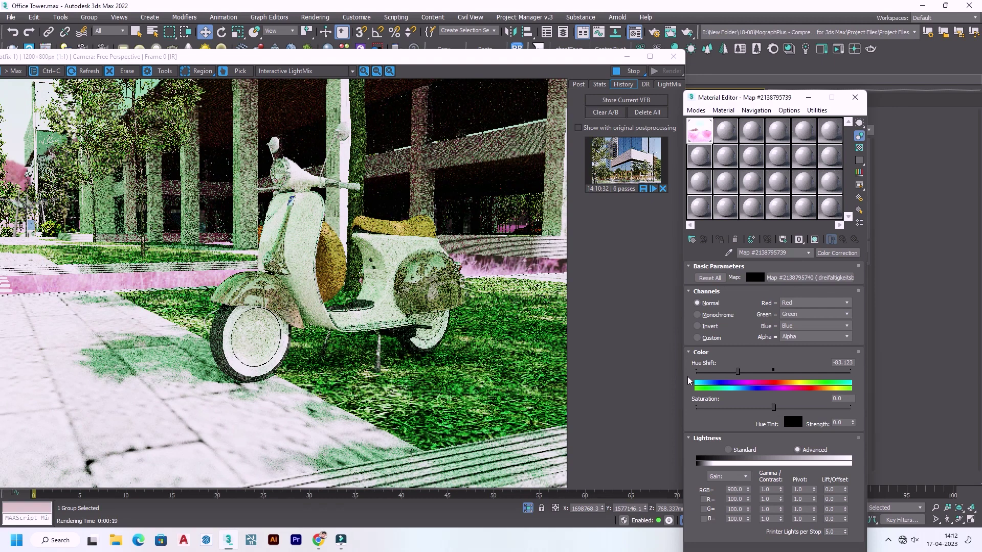
{"action": "left_click_drag", "start_coordinate": [739, 371], "coordinate": [773, 371]}
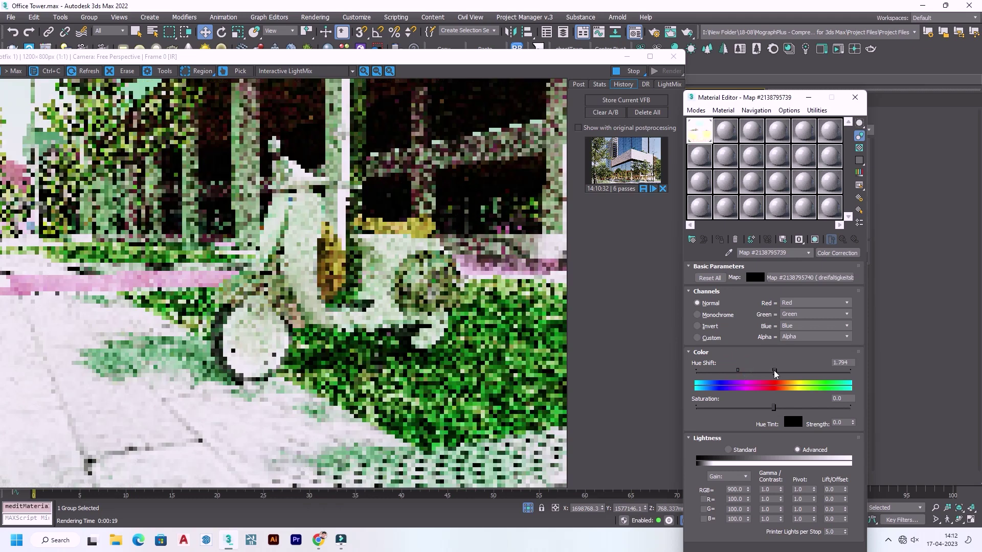
{"action": "left_click_drag", "start_coordinate": [775, 409], "coordinate": [837, 407]}
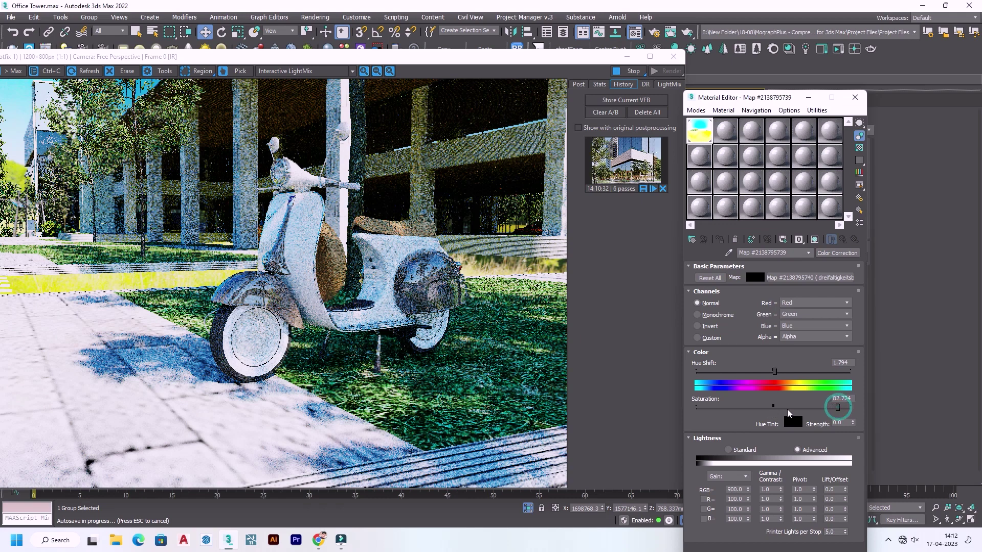
{"action": "left_click_drag", "start_coordinate": [834, 407], "coordinate": [769, 406]}
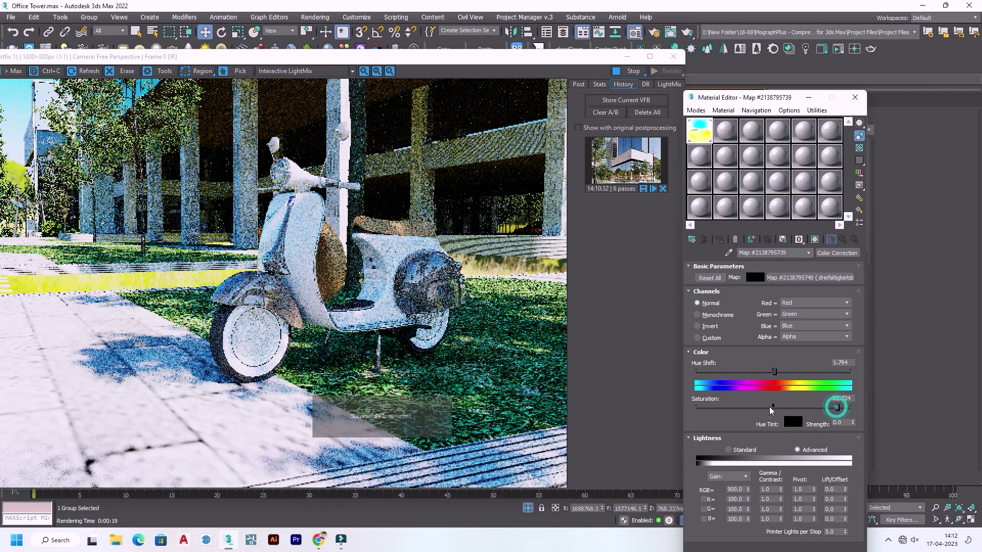
{"action": "left_click_drag", "start_coordinate": [758, 409], "coordinate": [751, 408]}
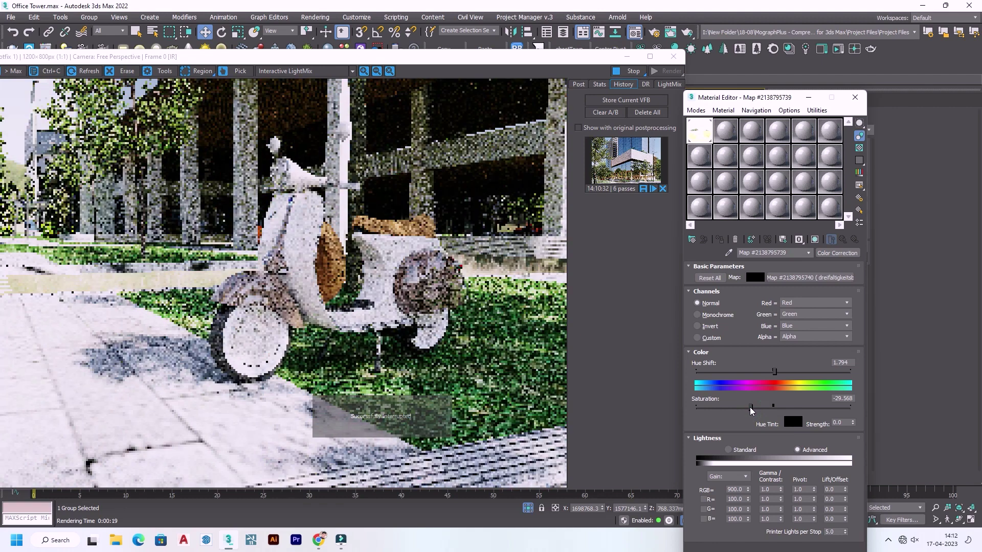
{"action": "left_click_drag", "start_coordinate": [749, 407], "coordinate": [715, 408]}
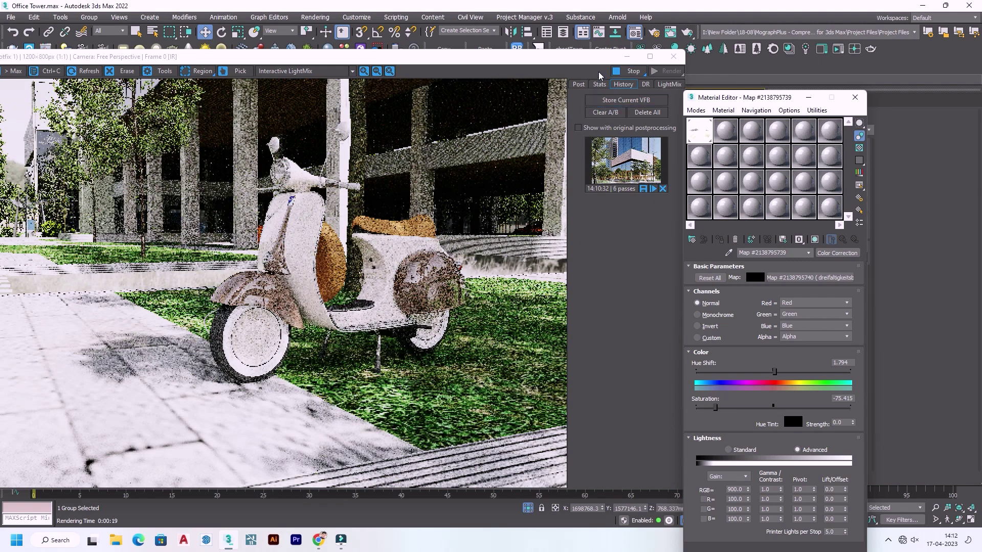
Close the frame buffer and try cameras VIEW A020 through VIEW A024 in the viewport
{"action": "left_click", "coordinate": [674, 57]}
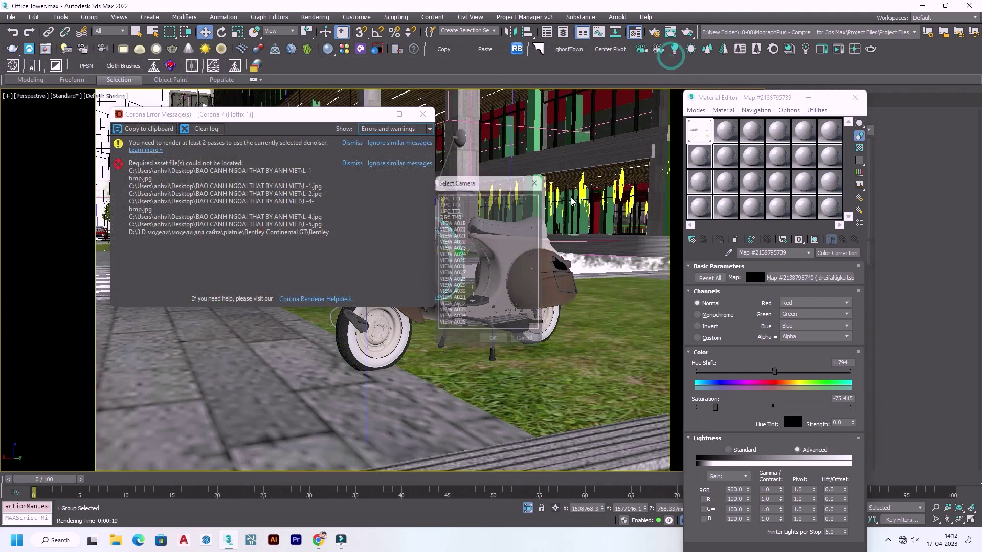
{"action": "left_click", "coordinate": [466, 227]}
{"action": "left_click", "coordinate": [461, 235]}
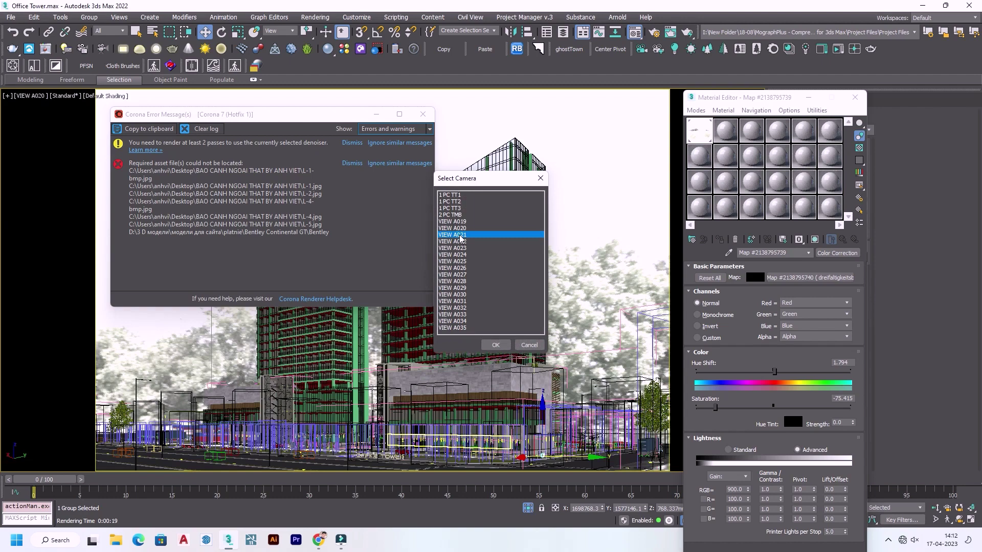
{"action": "double_click", "coordinate": [461, 236]}
{"action": "key", "text": "c"}
{"action": "double_click", "coordinate": [456, 248]}
{"action": "key", "text": "c"}
{"action": "double_click", "coordinate": [457, 254]}
Try cameras VIEW A025, VIEW A026 and another from the camera list
{"action": "key", "text": "c"}
{"action": "double_click", "coordinate": [456, 261]}
{"action": "key", "text": "c"}
{"action": "double_click", "coordinate": [458, 267]}
{"action": "key", "text": "c"}
{"action": "double_click", "coordinate": [459, 229]}
Switch to camera VIEW A022, dismiss the Corona errors, and start an interactive render
{"action": "key", "text": "c"}
{"action": "double_click", "coordinate": [459, 223]}
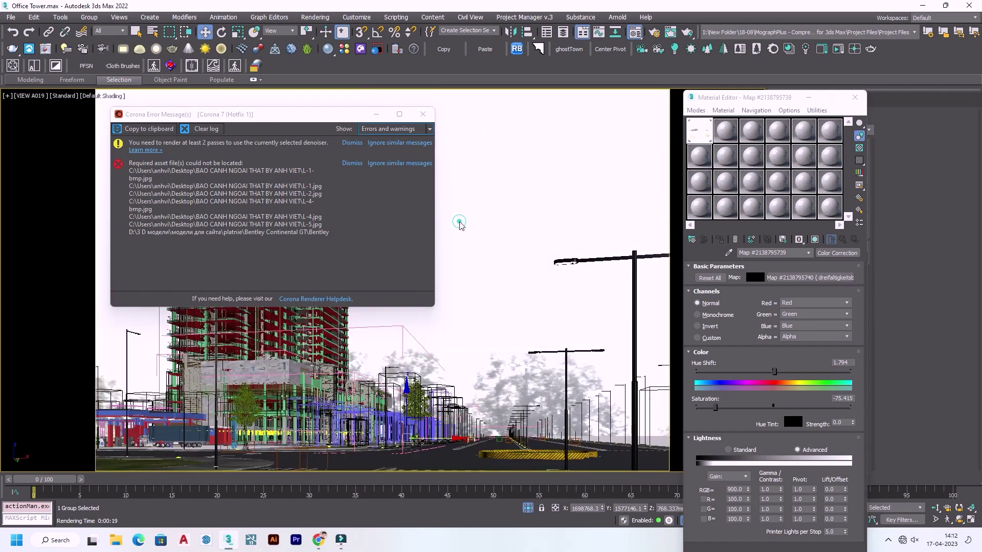
{"action": "key", "text": "c"}
{"action": "double_click", "coordinate": [455, 242]}
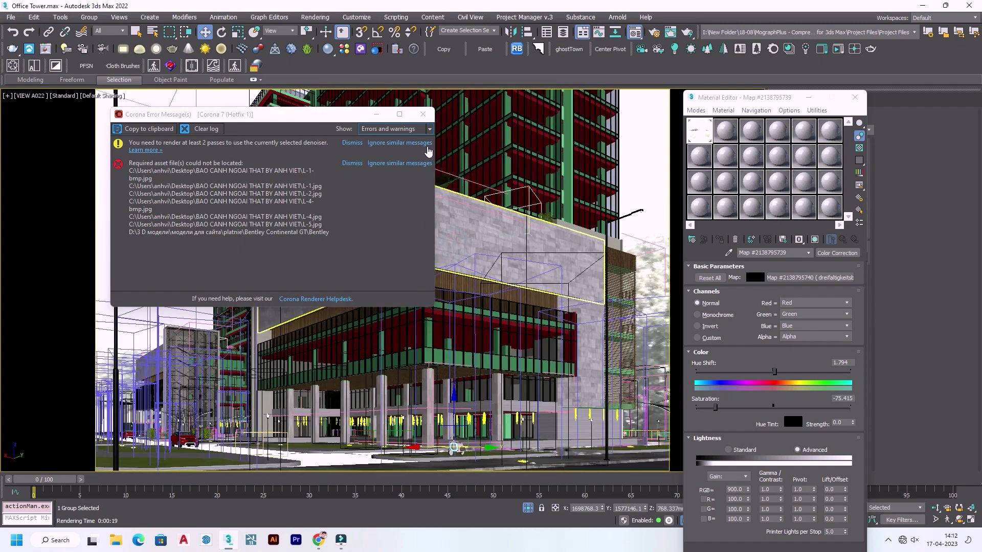
{"action": "left_click", "coordinate": [422, 114]}
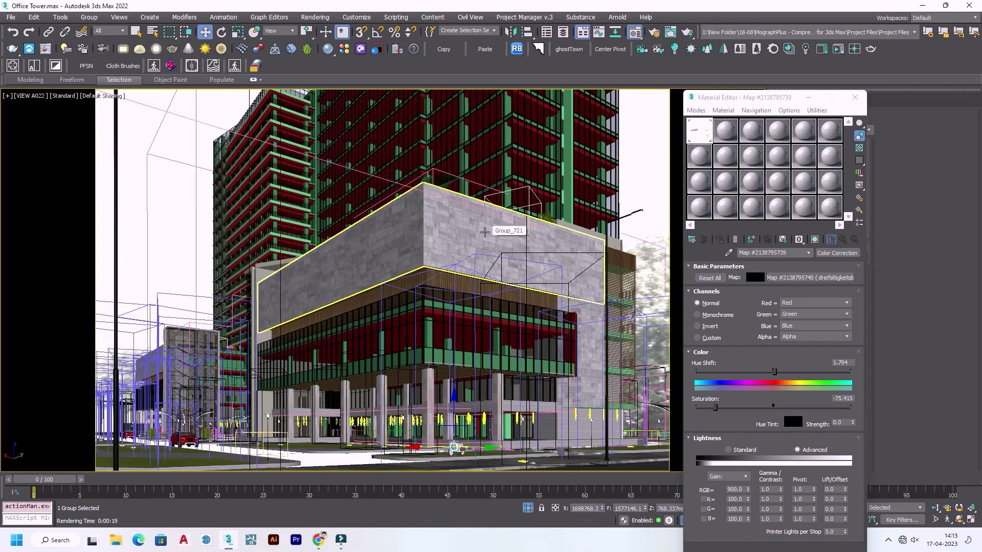
{"action": "left_click", "coordinate": [821, 48]}
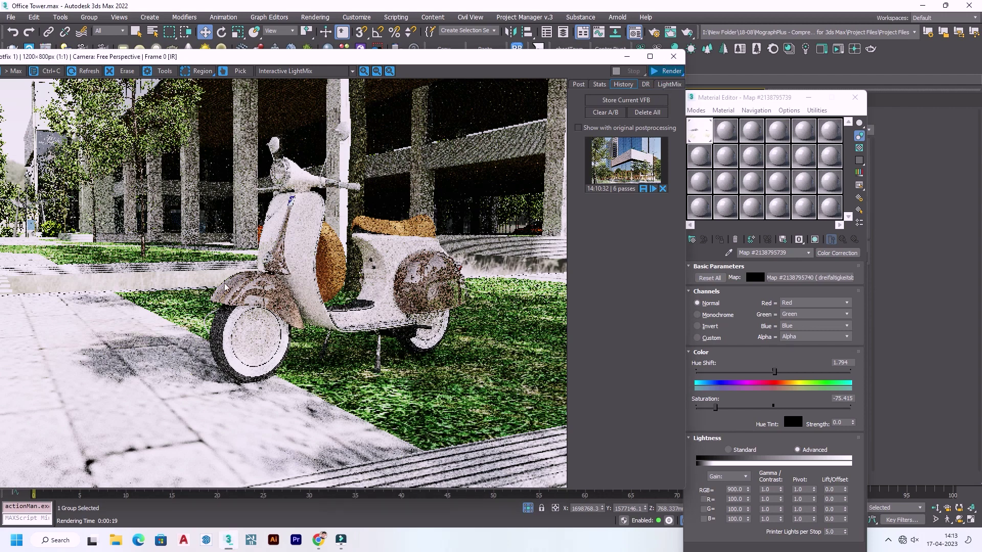
Show the BEAUTY pass in the frame buffer and lower environment saturation to -92.691
{"action": "left_click", "coordinate": [311, 73]}
{"action": "left_click", "coordinate": [284, 82]}
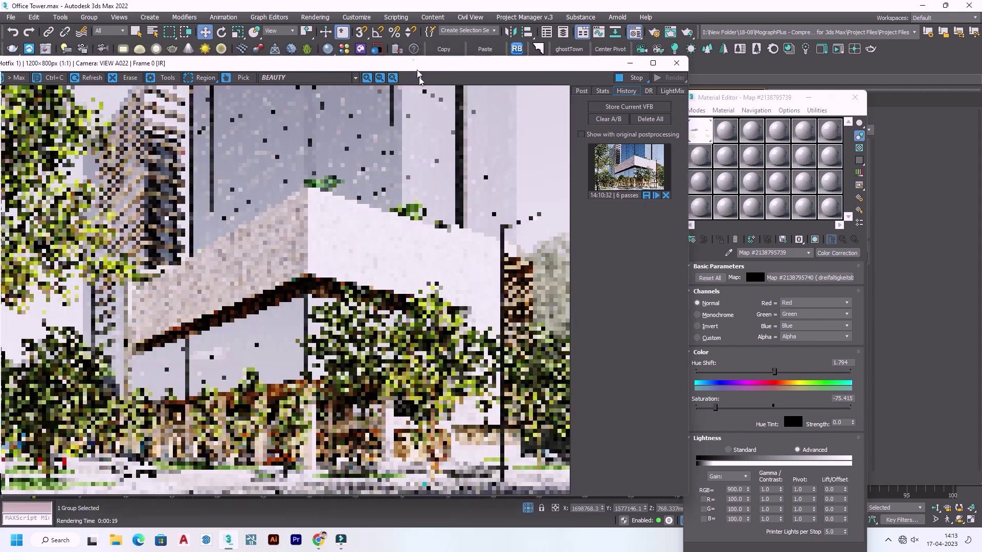
{"action": "left_click_drag", "start_coordinate": [413, 61], "coordinate": [410, 28]}
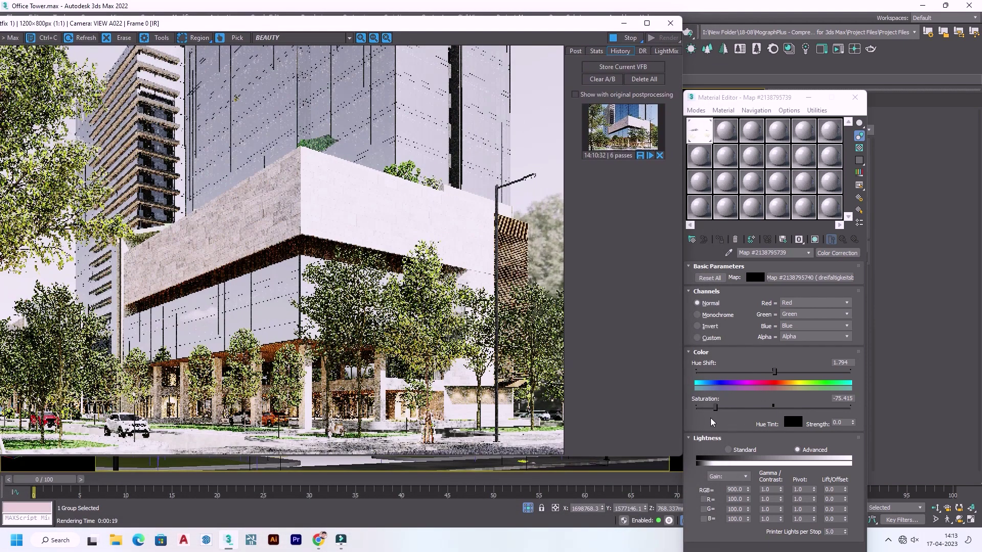
{"action": "left_click_drag", "start_coordinate": [715, 409], "coordinate": [701, 409]}
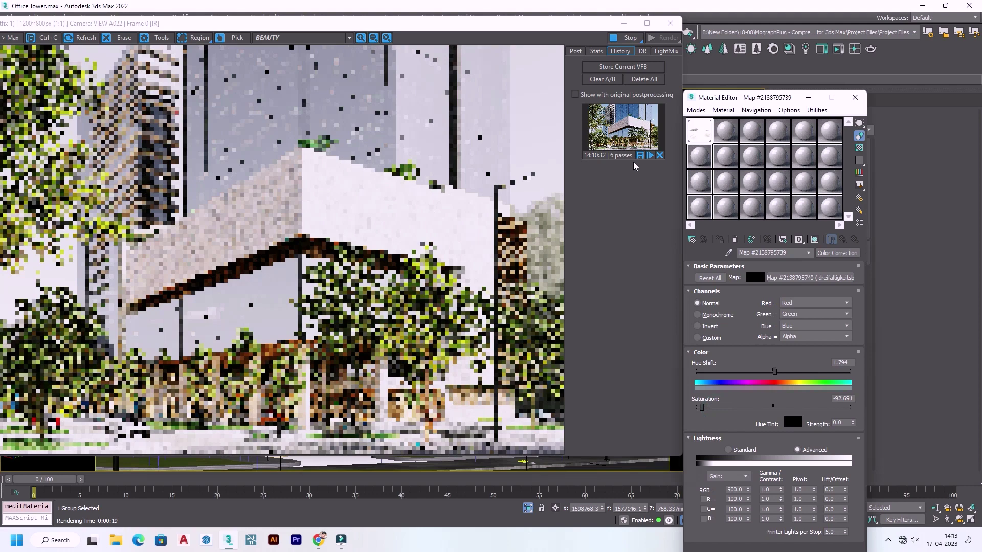
Compare against the stored tower render as A, then show the LightMix light channels
{"action": "left_click", "coordinate": [632, 133]}
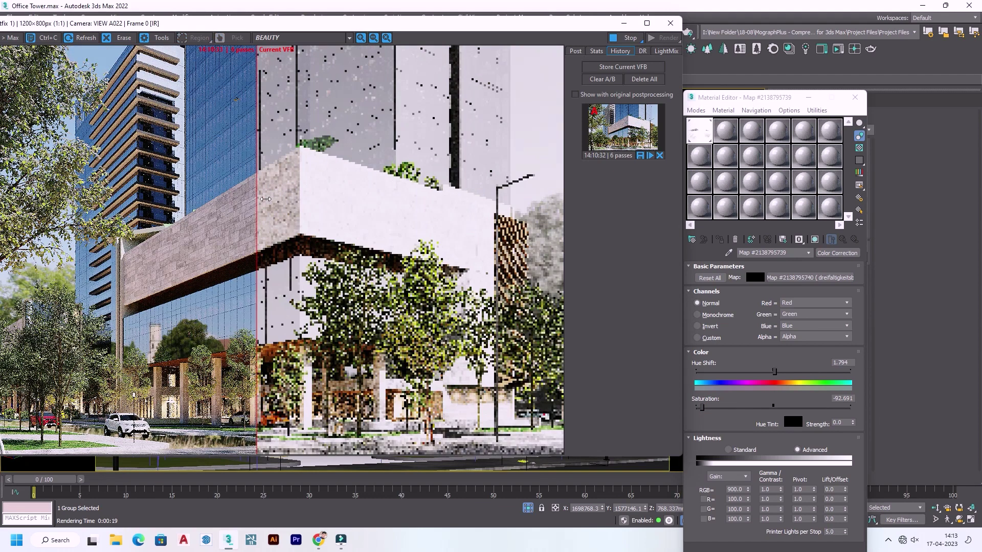
{"action": "mouse_move", "coordinate": [252, 199]}
{"action": "left_mouse_down"}
{"action": "mouse_move", "coordinate": [591, 199]}
{"action": "mouse_move", "coordinate": [537, 219]}
{"action": "left_mouse_up"}
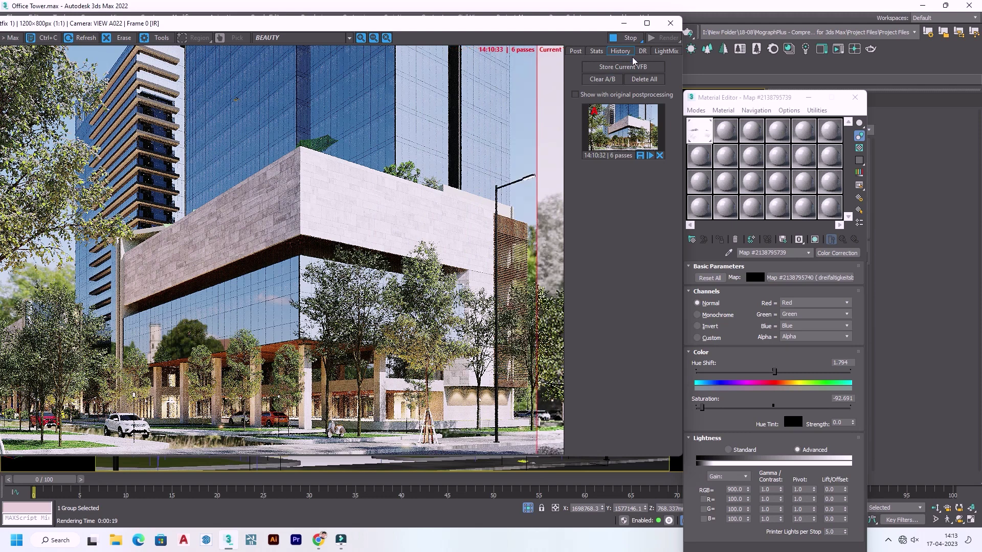
{"action": "left_click", "coordinate": [666, 50]}
{"action": "left_click", "coordinate": [592, 62]}
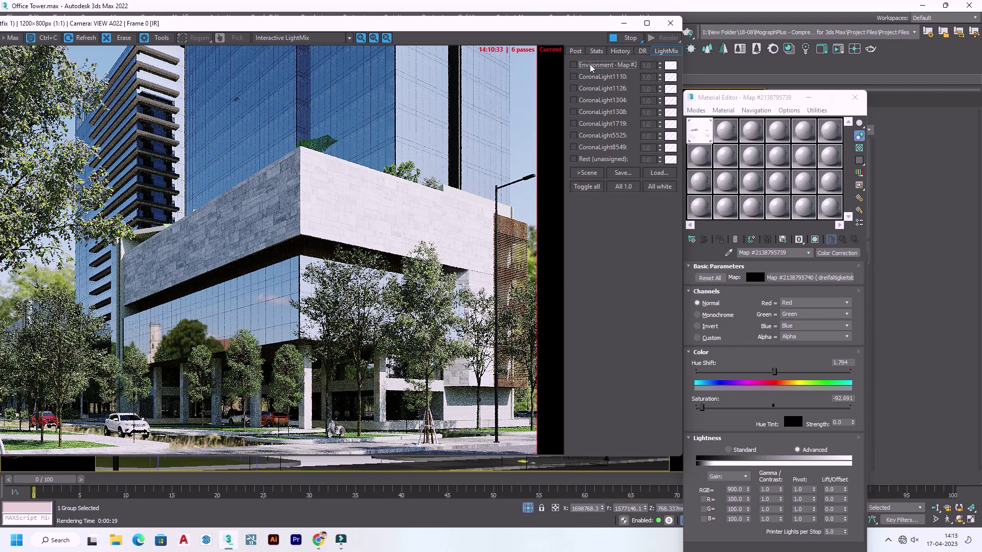
Compare renders and test environment saturation between -47 and 90, plus a strong hue shift
{"action": "mouse_move", "coordinate": [536, 95]}
{"action": "left_mouse_down"}
{"action": "mouse_move", "coordinate": [85, 98]}
{"action": "mouse_move", "coordinate": [591, 189]}
{"action": "left_mouse_up"}
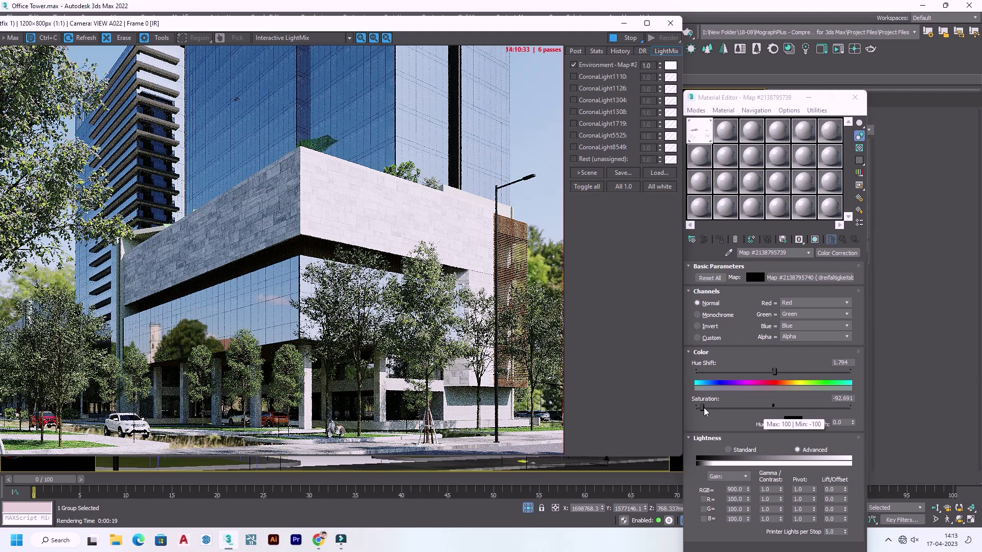
{"action": "left_click_drag", "start_coordinate": [701, 408], "coordinate": [773, 408]}
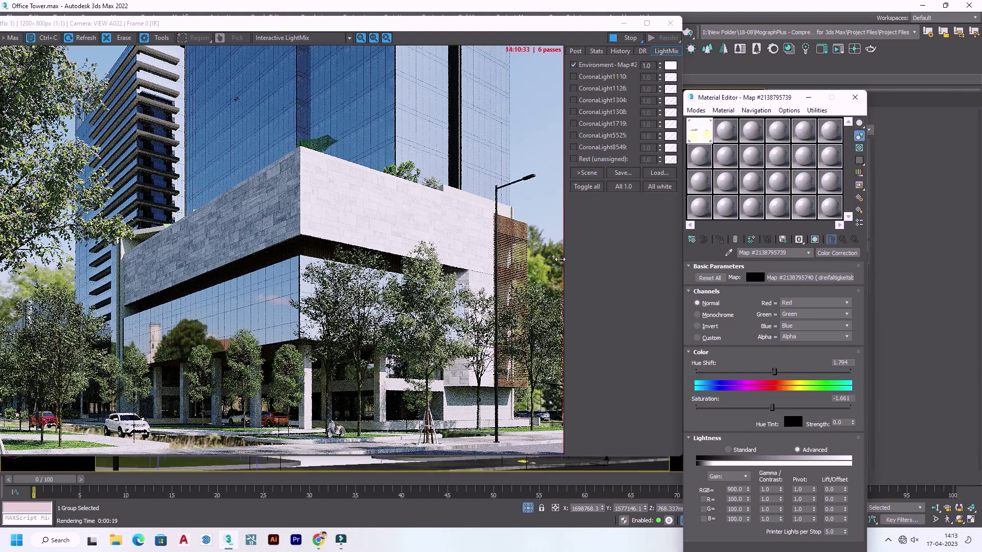
{"action": "left_click", "coordinate": [564, 263]}
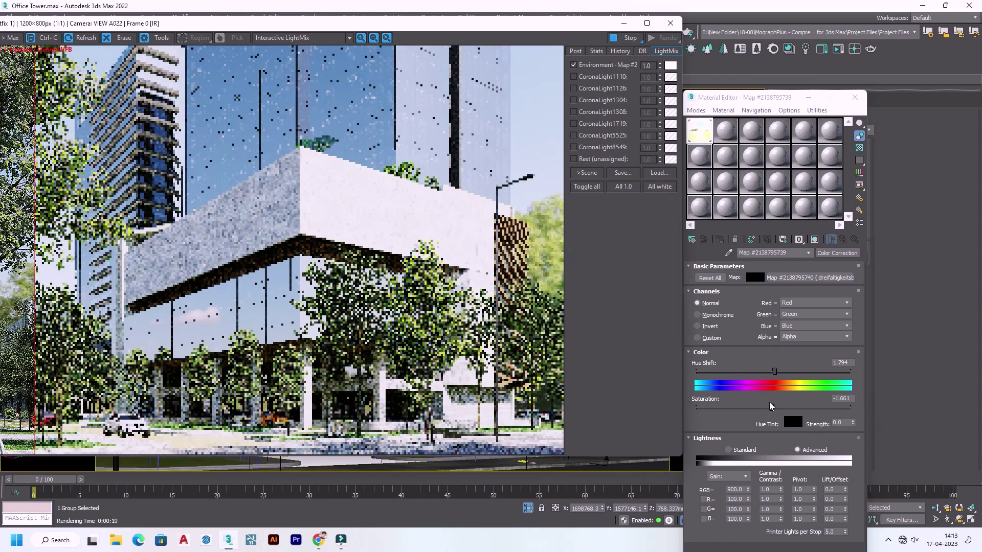
{"action": "left_click_drag", "start_coordinate": [772, 408], "coordinate": [842, 408]}
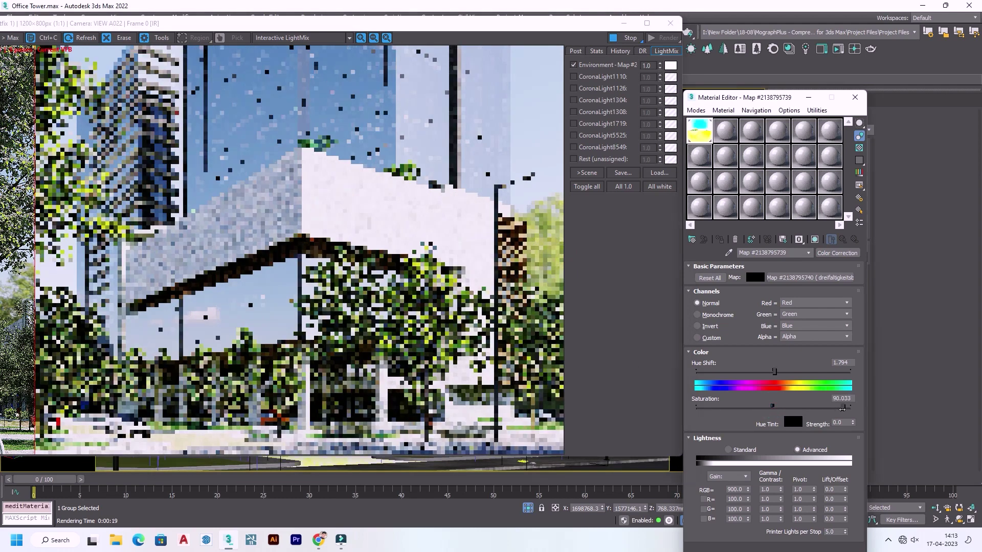
{"action": "left_click_drag", "start_coordinate": [842, 407], "coordinate": [842, 408]}
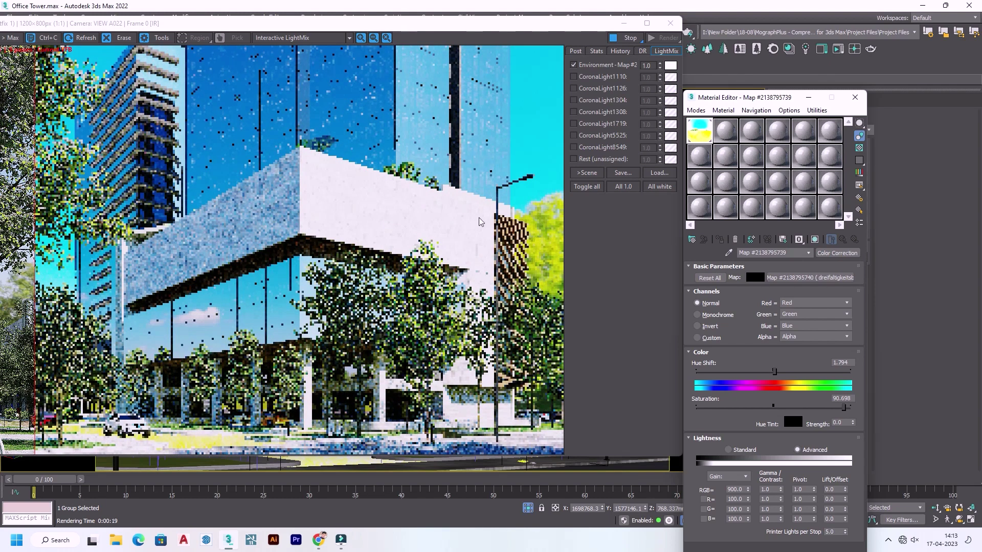
{"action": "left_click_drag", "start_coordinate": [843, 408], "coordinate": [740, 407]}
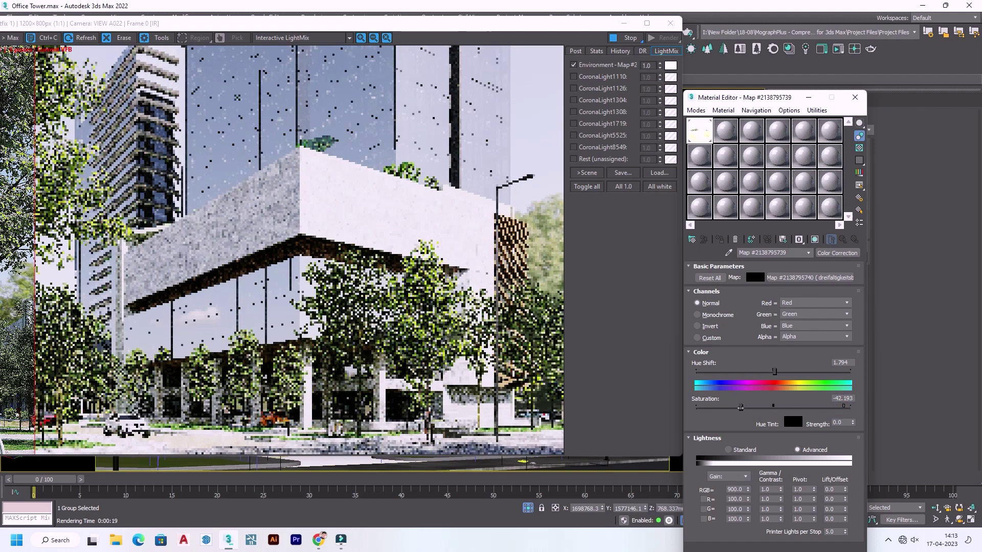
{"action": "left_click_drag", "start_coordinate": [740, 407], "coordinate": [771, 408]}
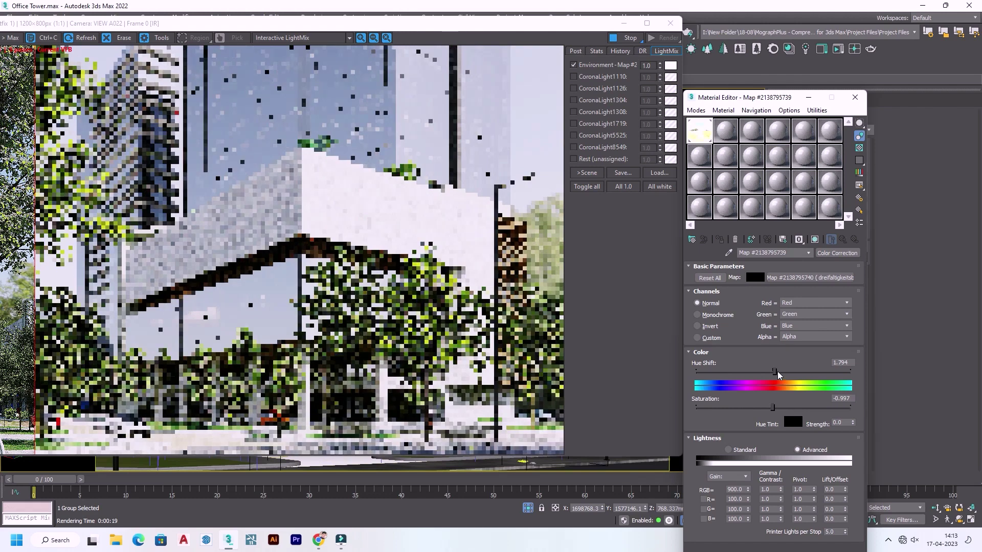
{"action": "mouse_move", "coordinate": [773, 371]}
{"action": "left_mouse_down"}
{"action": "mouse_move", "coordinate": [838, 372]}
{"action": "mouse_move", "coordinate": [721, 371]}
{"action": "left_mouse_up"}
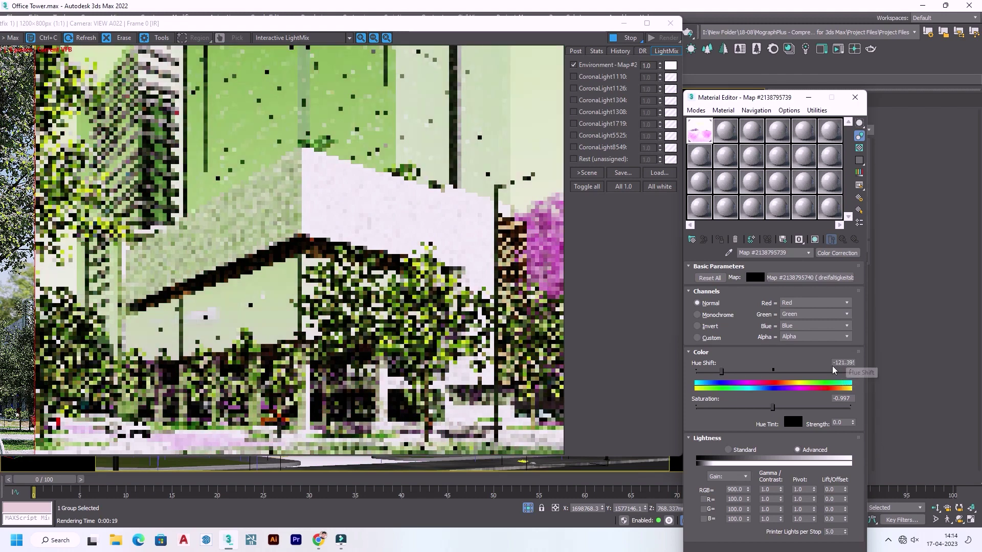
Reset Color Correction hue shift and saturation both to 0
{"action": "double_click", "coordinate": [839, 363]}
{"action": "type", "text": "0"}
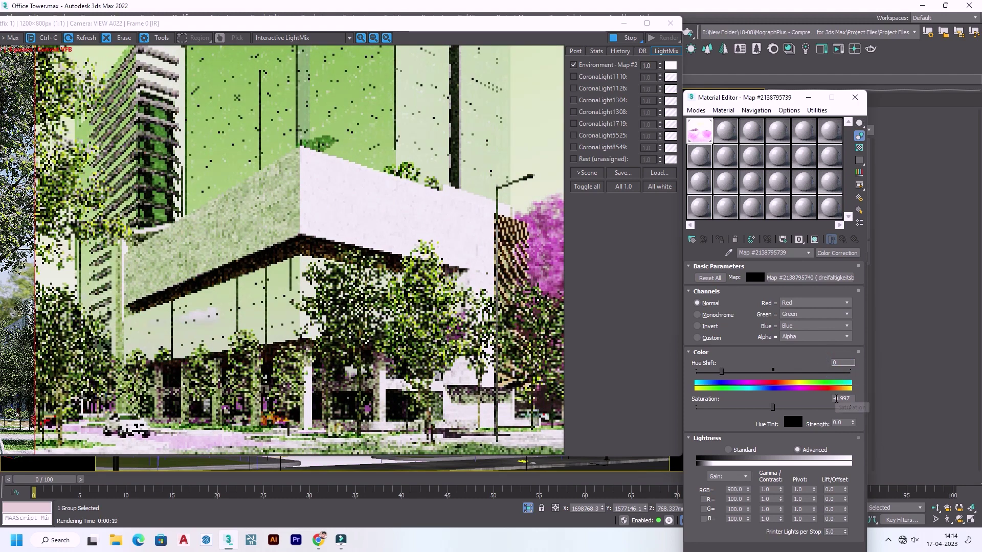
{"action": "double_click", "coordinate": [839, 398]}
{"action": "type", "text": "0."}
{"action": "key", "text": "Return"}
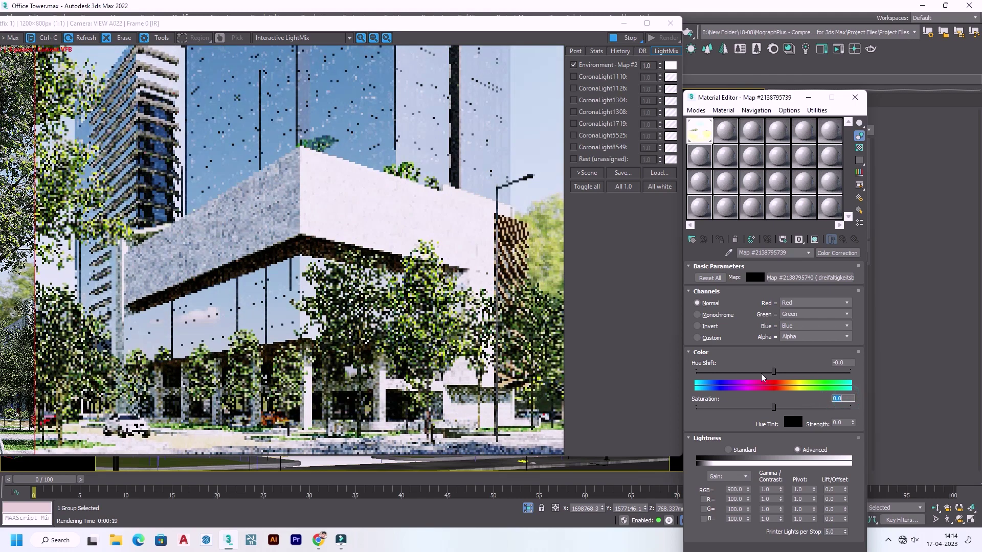
{"action": "left_click", "coordinate": [811, 278]}
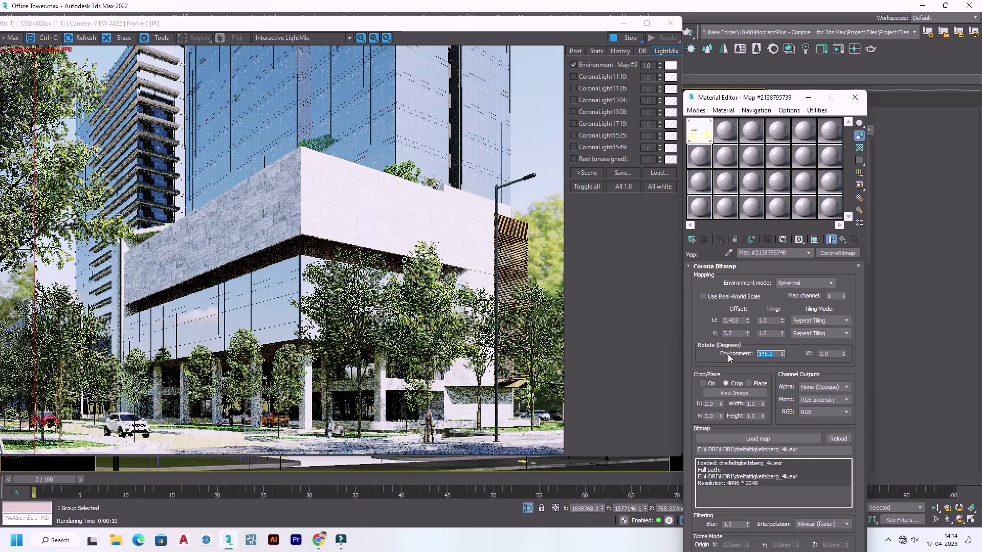
Set HDRI environment rotation to 165, test 195, then return it to 165
{"action": "type", "text": "165"}
{"action": "key", "text": "Return"}
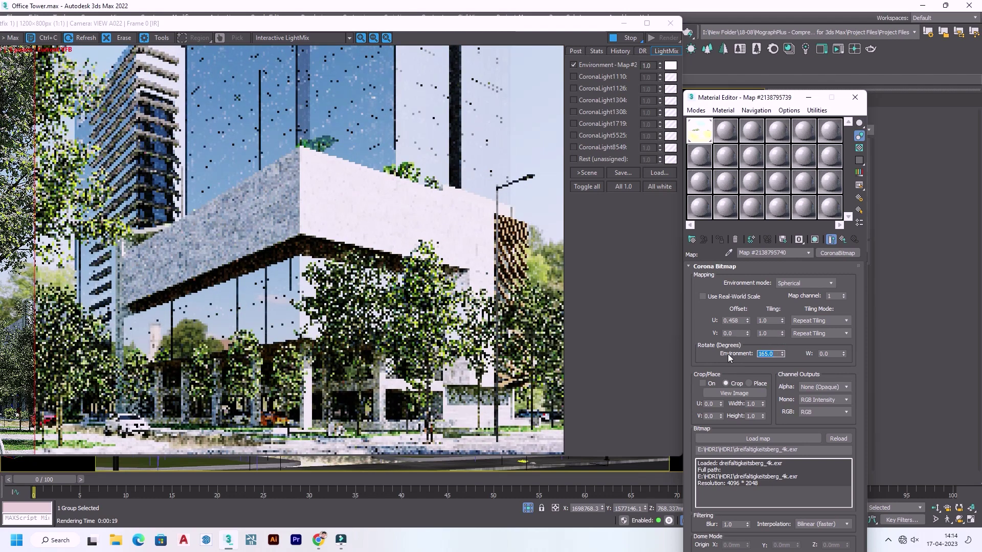
{"action": "type", "text": "195"}
{"action": "key", "text": "Return"}
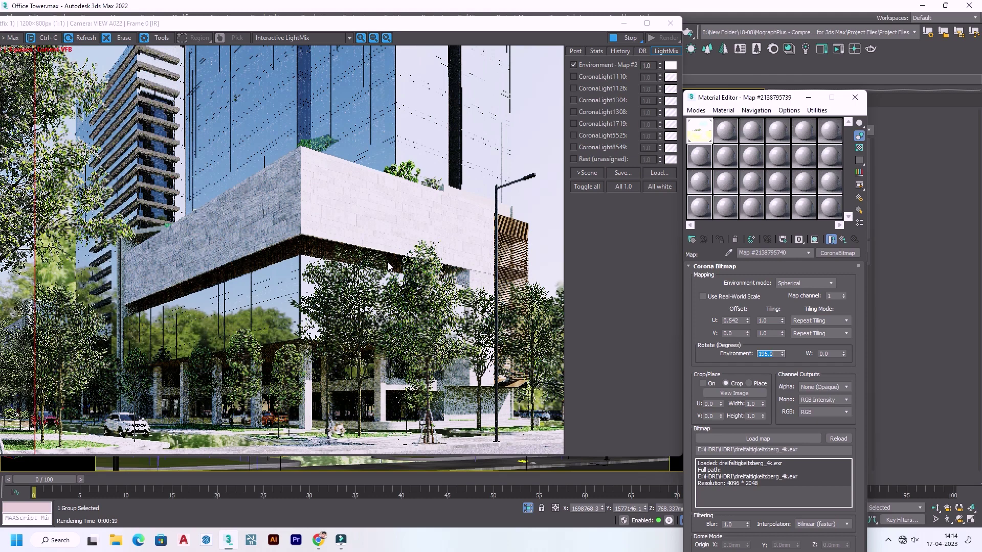
{"action": "type", "text": "1"}
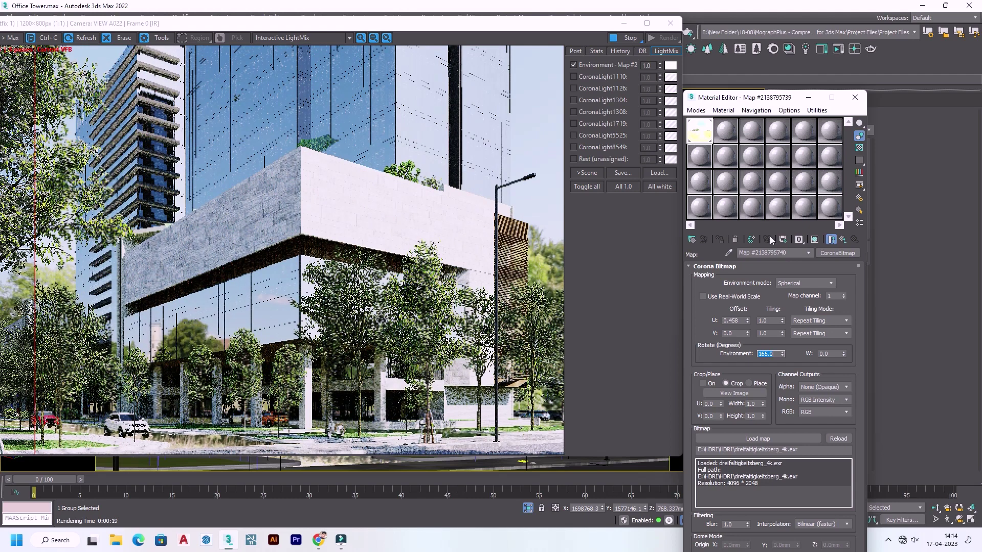
{"action": "left_click", "coordinate": [843, 240]}
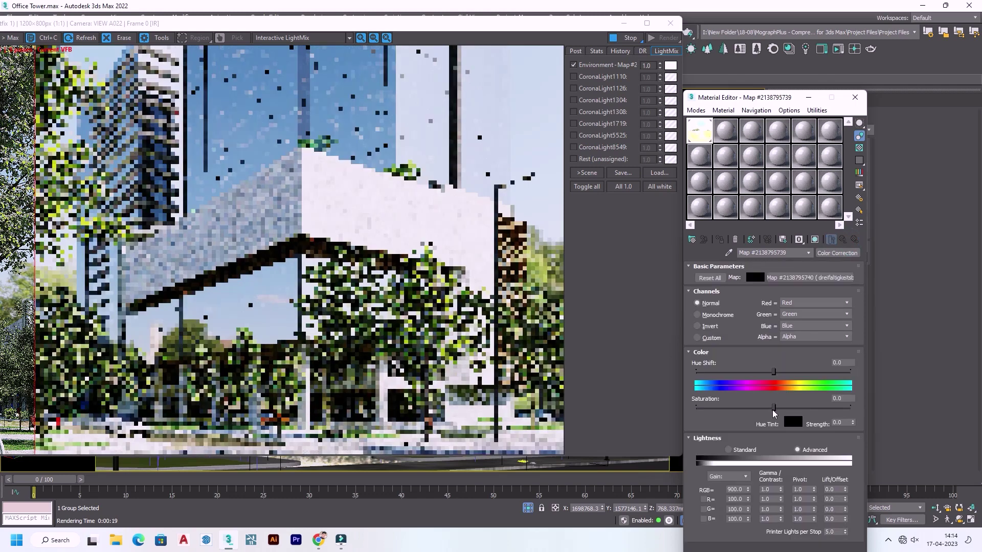
Test a Lightness RGB gain of 500, restore it to 900, and turn on CoronaLight1110
{"action": "double_click", "coordinate": [736, 490]}
{"action": "type", "text": "500"}
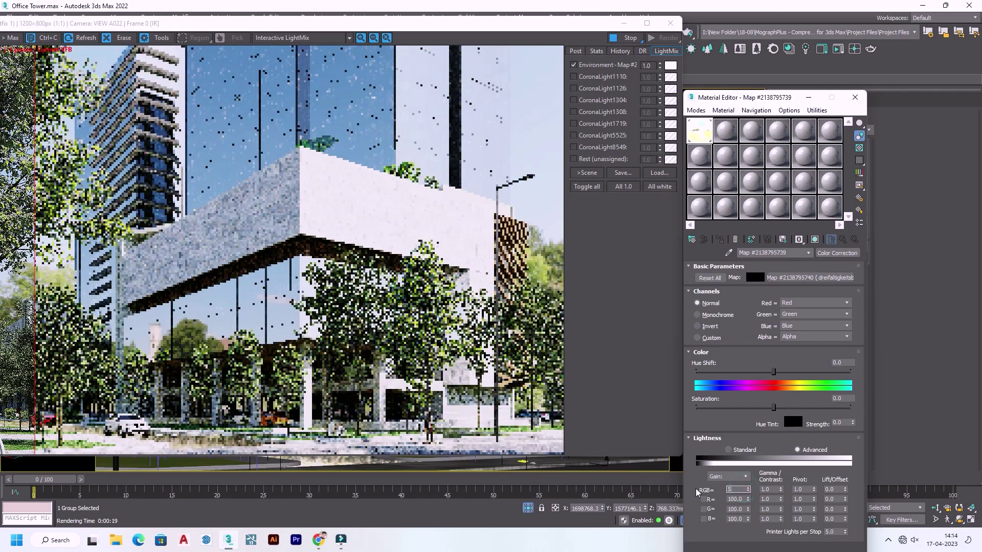
{"action": "key", "text": "Return"}
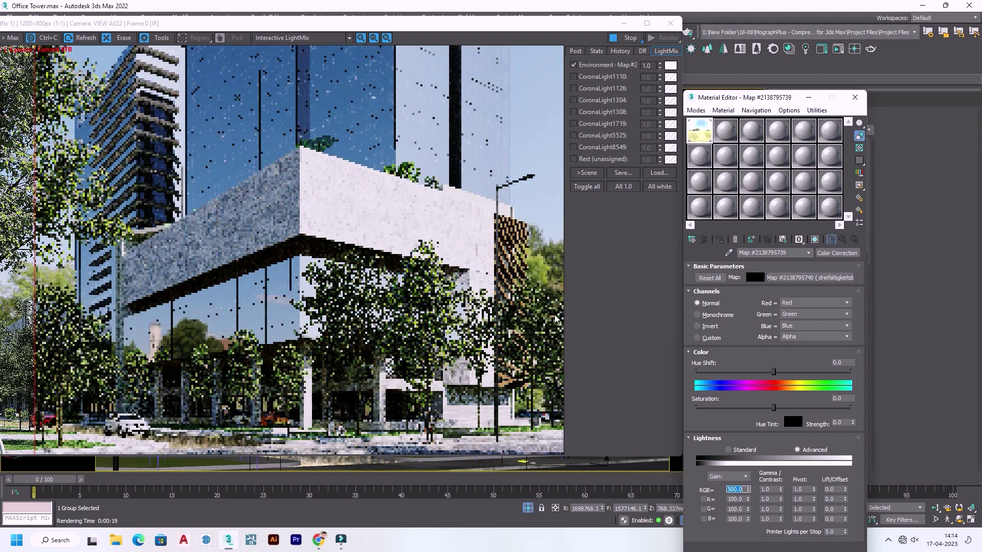
{"action": "type", "text": "900"}
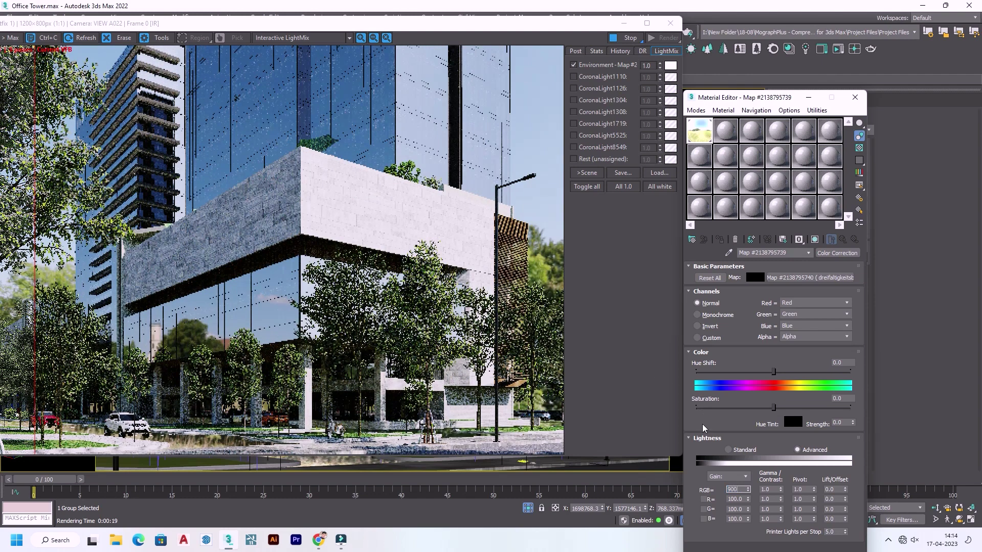
{"action": "key", "text": "Return"}
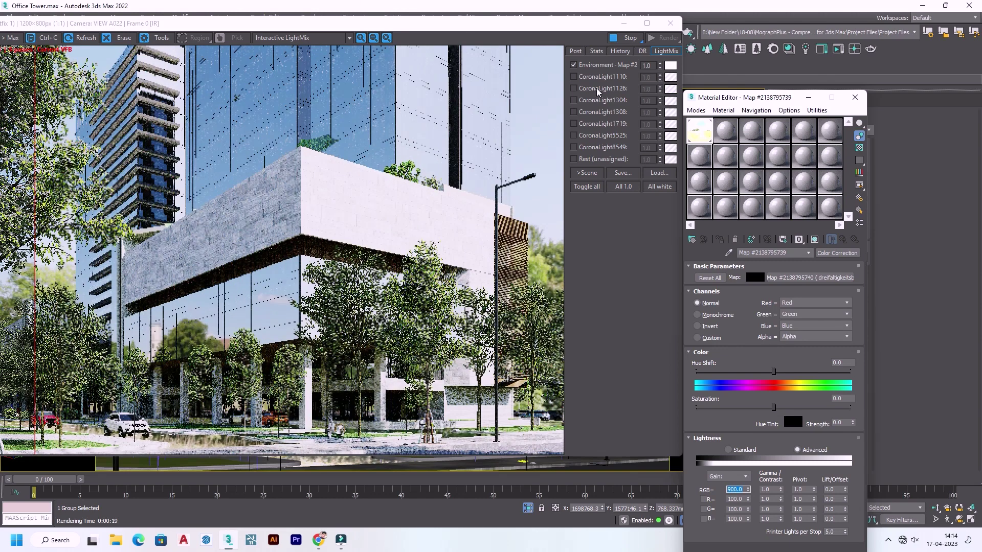
{"action": "left_click", "coordinate": [573, 77]}
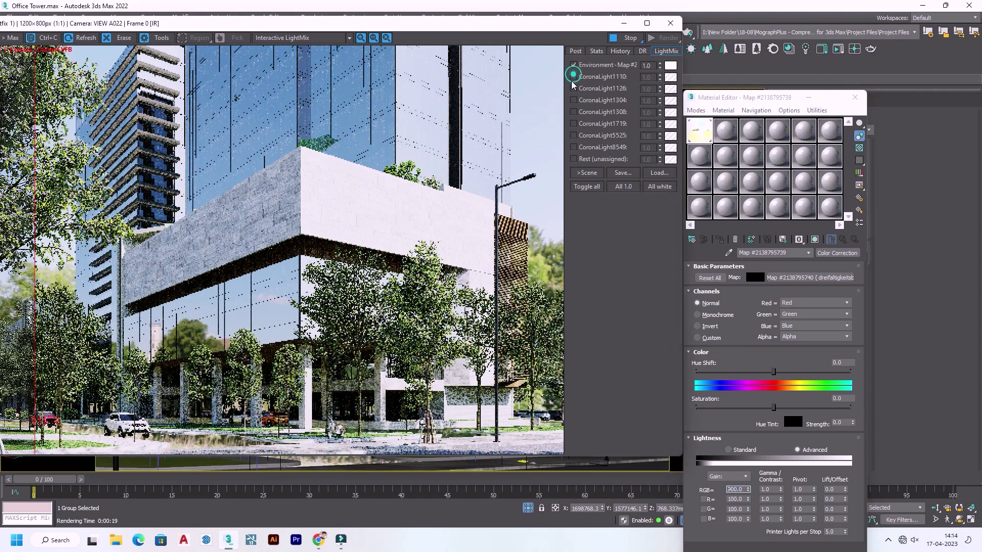
Enable CoronaLight1126, 1304, 1308, 1719, 5525 and Rest (unassigned) in LightMix, then lower exposure to -5.086 EV
{"action": "left_click", "coordinate": [574, 88]}
{"action": "left_click", "coordinate": [573, 112]}
{"action": "left_click", "coordinate": [573, 100]}
{"action": "left_click", "coordinate": [573, 124]}
{"action": "left_click", "coordinate": [573, 135]}
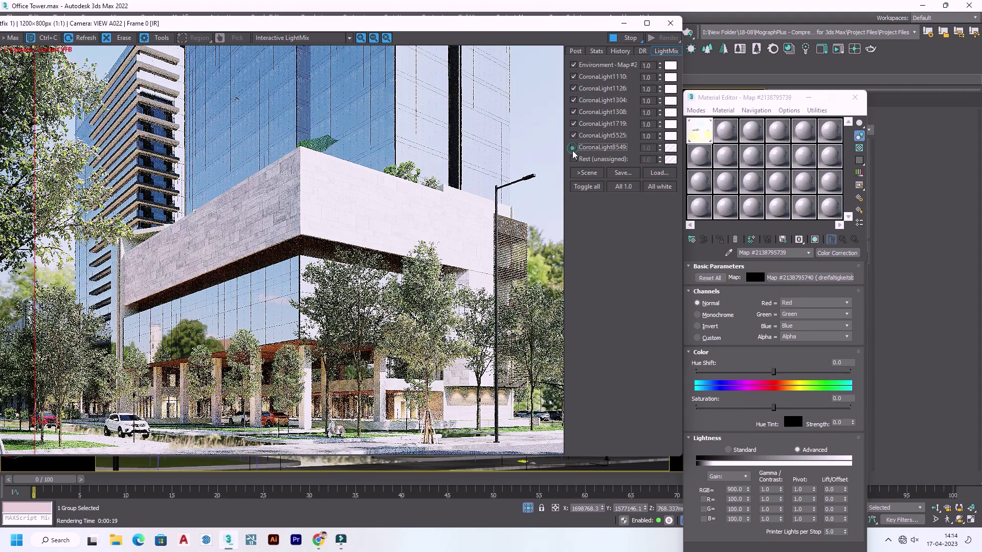
{"action": "left_click", "coordinate": [573, 158]}
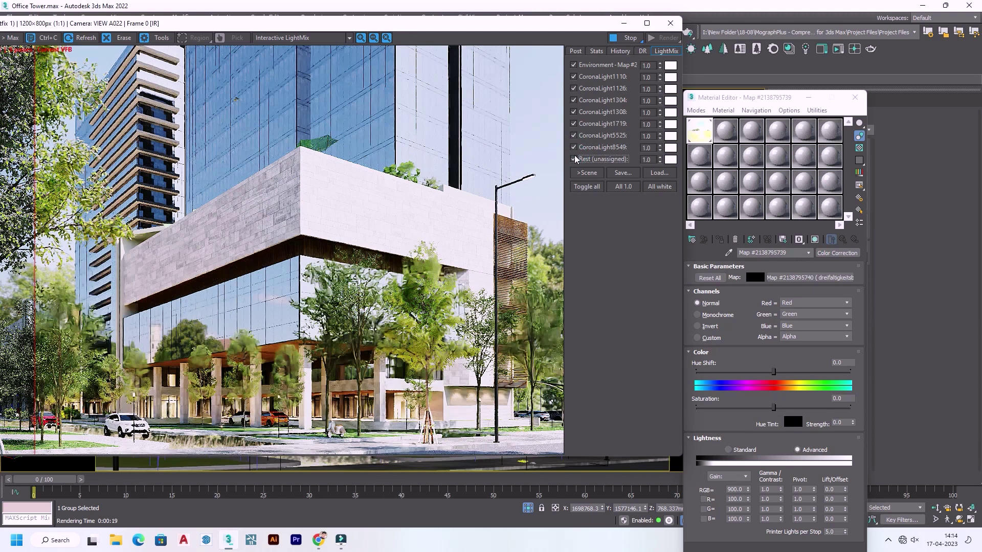
{"action": "left_click", "coordinate": [575, 51]}
{"action": "mouse_move", "coordinate": [663, 105]}
{"action": "left_mouse_down"}
{"action": "mouse_move", "coordinate": [673, 273]}
{"action": "mouse_move", "coordinate": [659, 259]}
{"action": "left_mouse_up"}
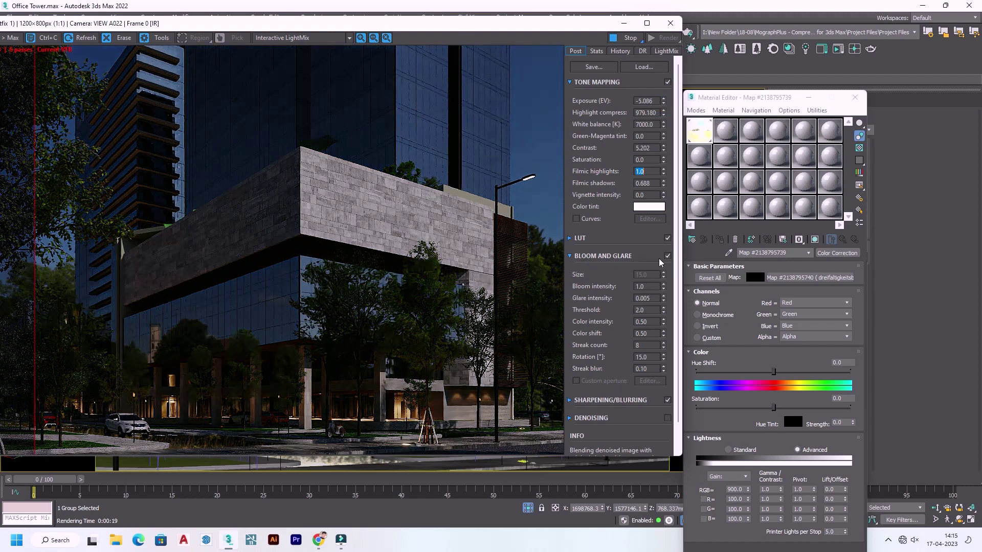
Set the Color Correction RGB gain to 200, then to 100
{"action": "left_click", "coordinate": [743, 491]}
{"action": "double_click", "coordinate": [736, 490]}
{"action": "type", "text": "200"}
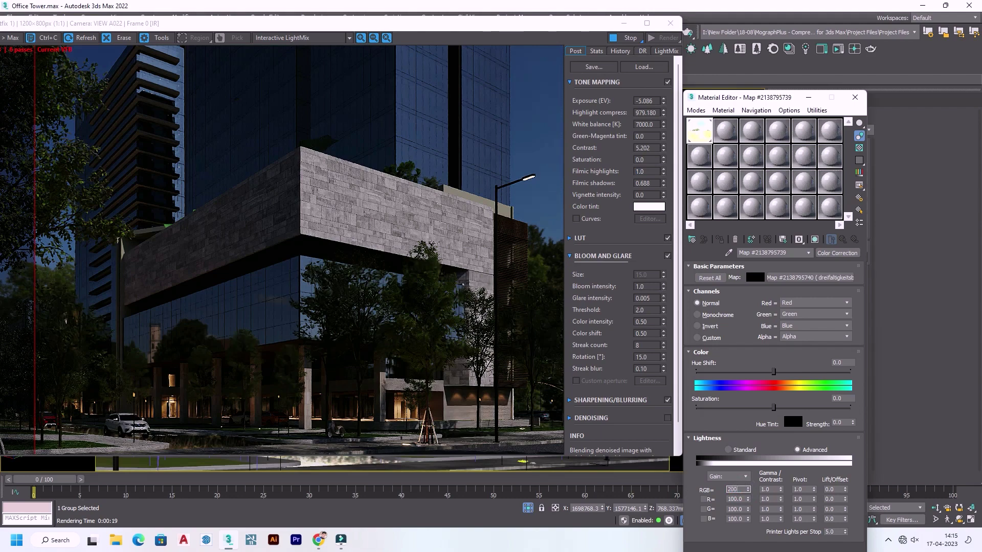
{"action": "key", "text": "Return"}
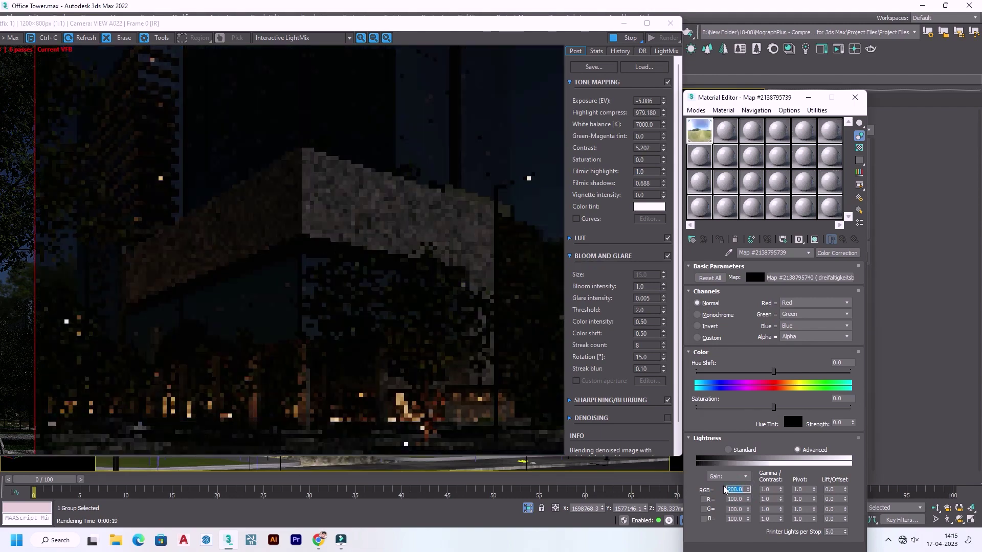
{"action": "key", "text": "Return"}
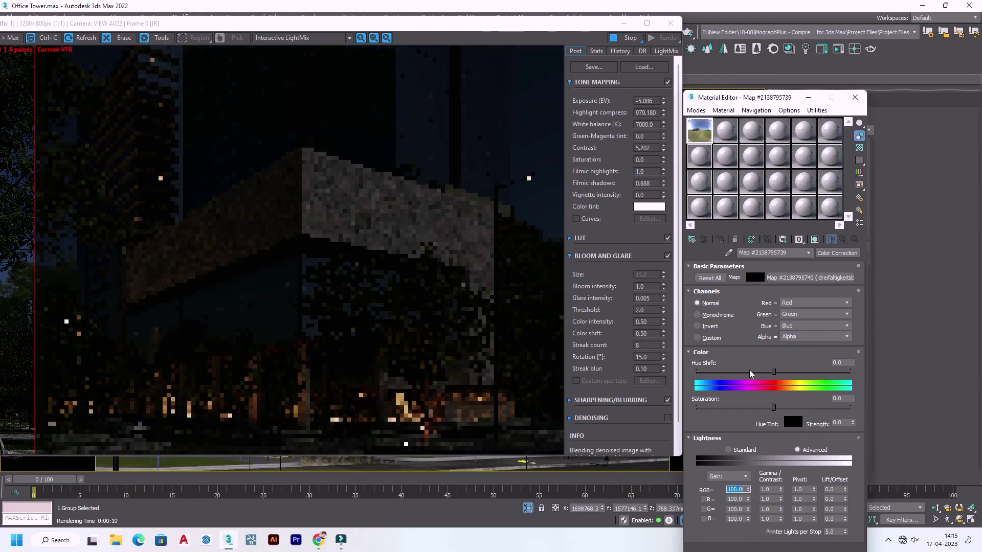
Raise the Post tab exposure to about -2.068 EV for a dusk look
{"action": "left_click_drag", "start_coordinate": [663, 101], "coordinate": [659, 28]}
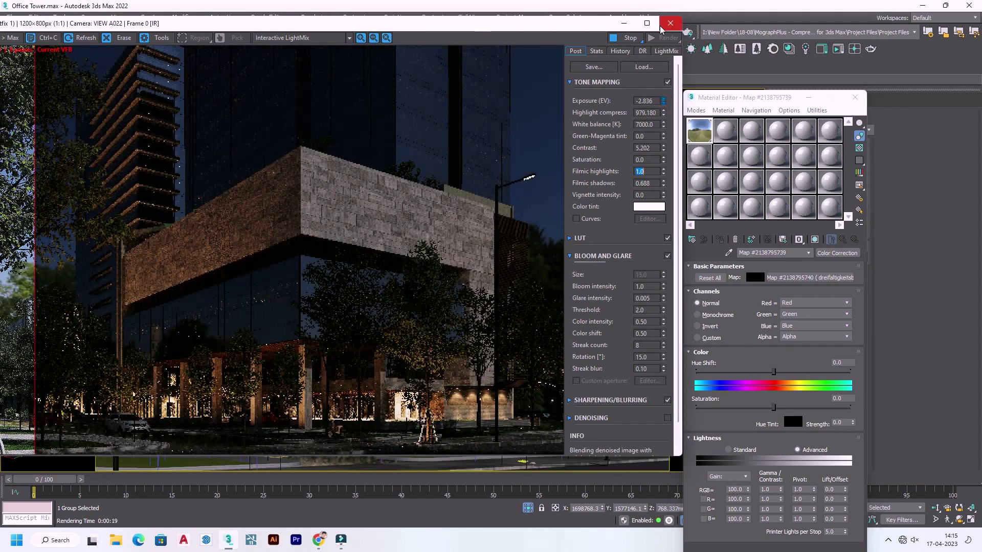
{"action": "left_click_drag", "start_coordinate": [663, 100], "coordinate": [658, 44]}
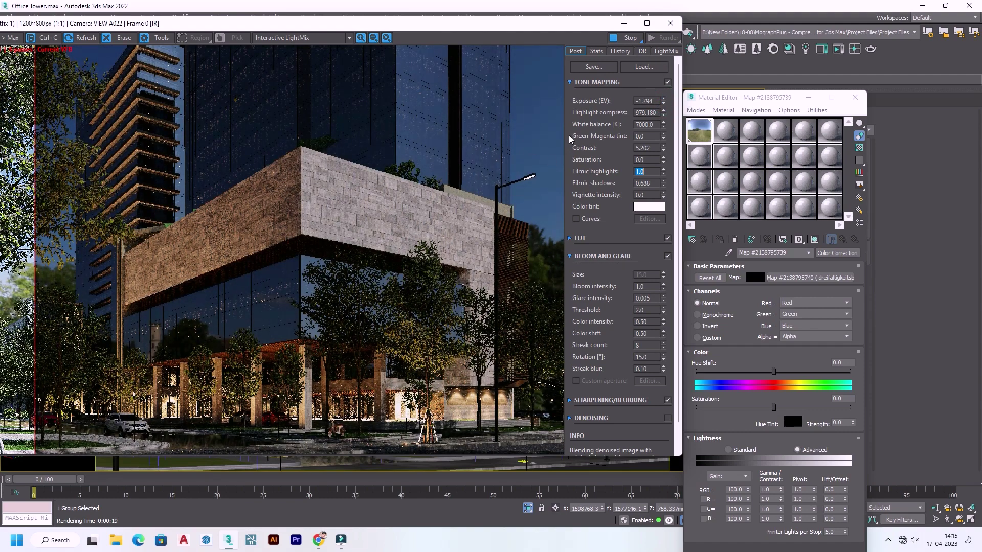
{"action": "left_click", "coordinate": [663, 99]}
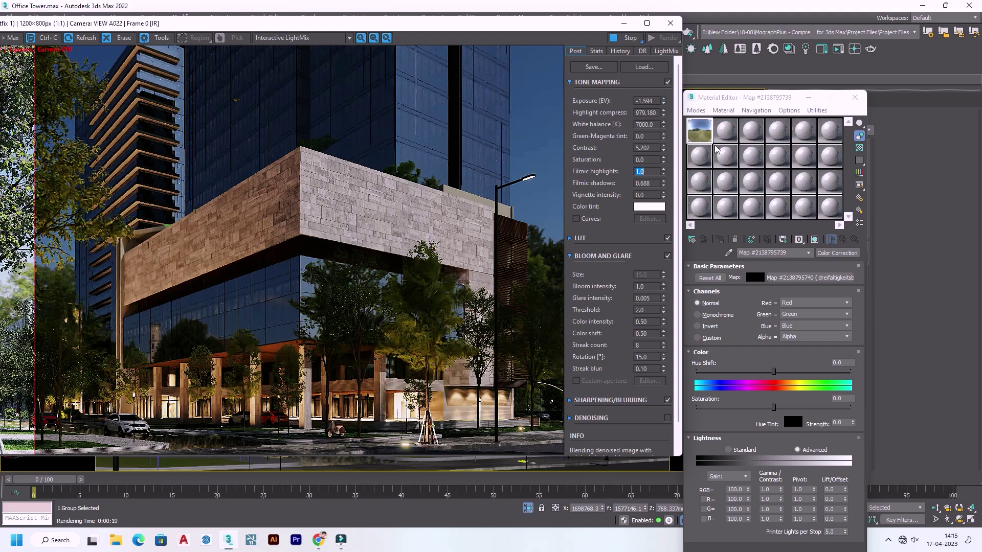
{"action": "left_click", "coordinate": [663, 100]}
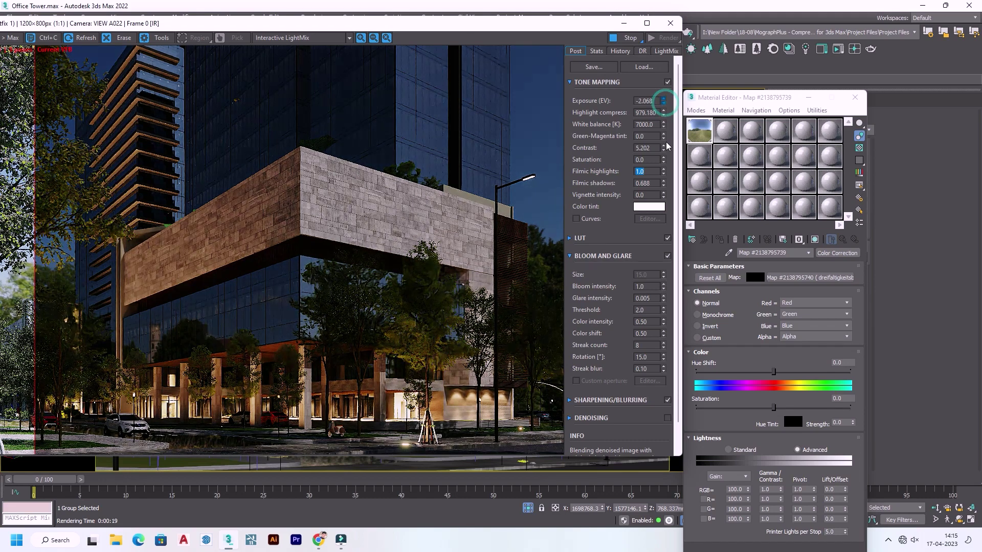